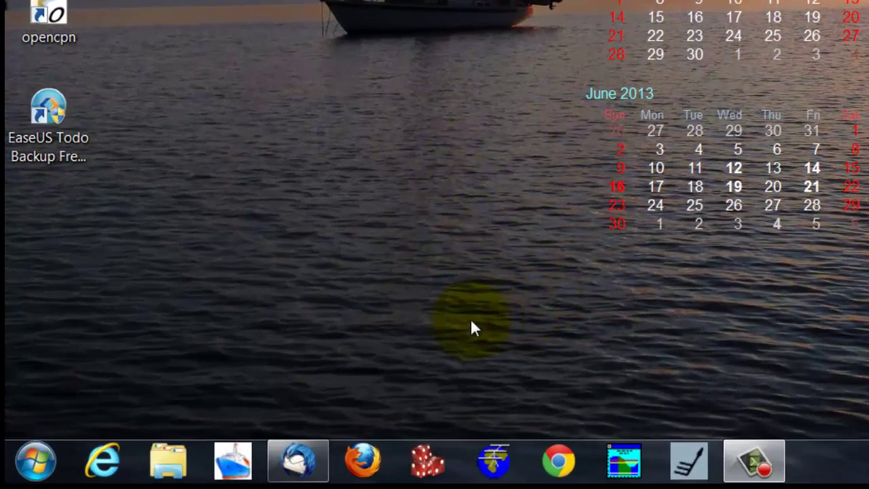
# Step: Launch Firefox and paste the Dropbox share link for CM93 MCG.zip over the Yahoo address
pyautogui.click(371, 476)
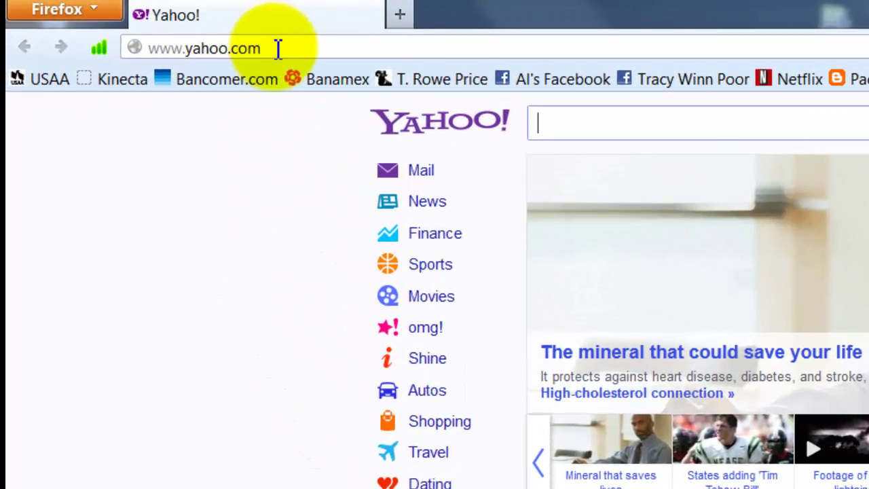
pyautogui.click(145, 24)
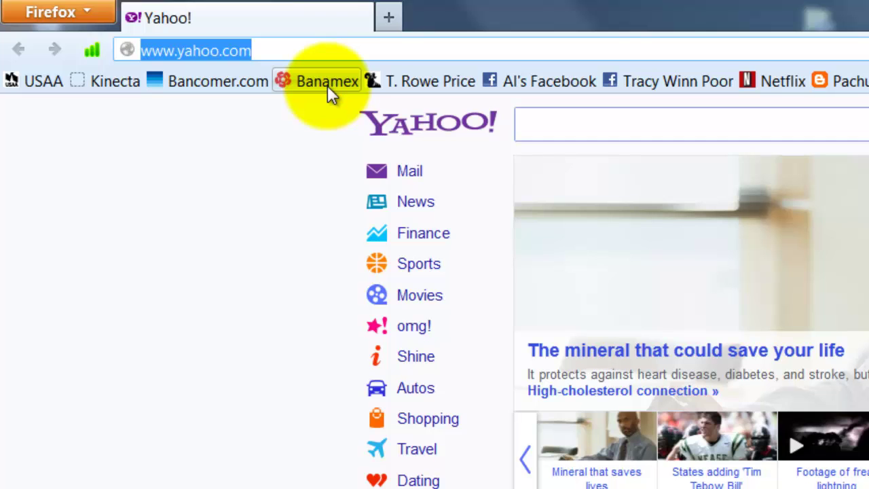
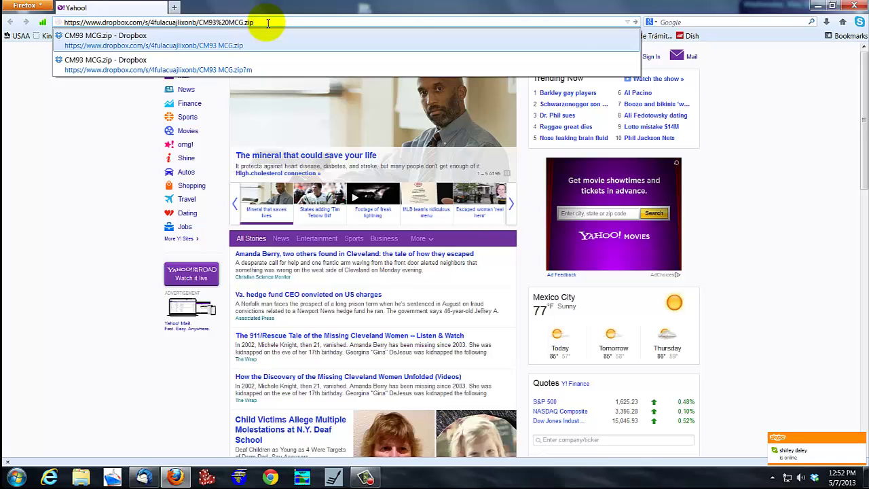
# Step: Load the Dropbox page and save the 78 MB CM93 MCG.zip file to disk
pyautogui.press('Return')
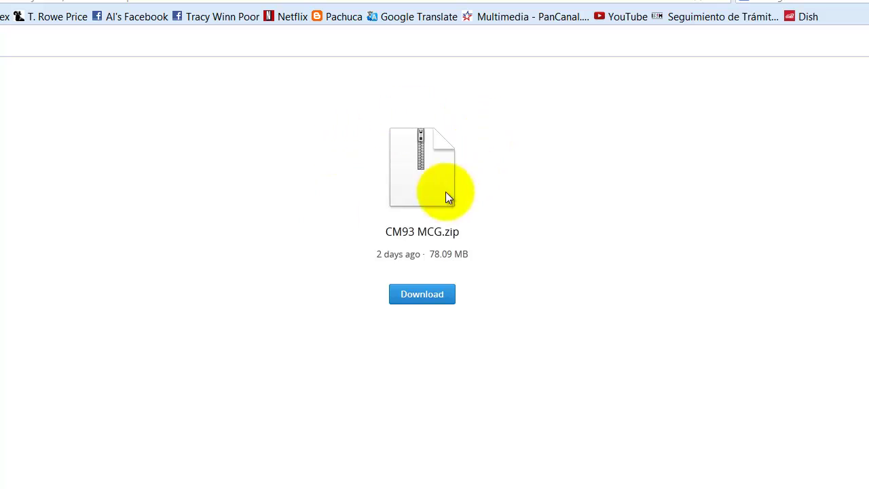
pyautogui.click(444, 298)
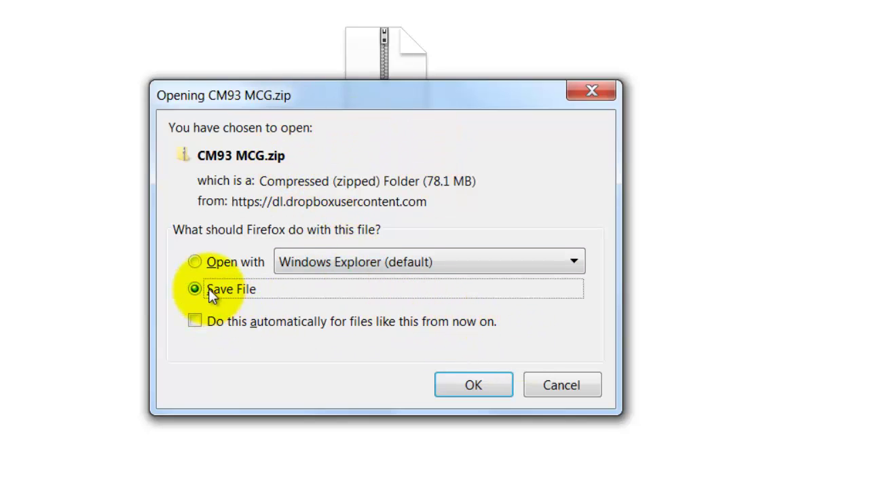
pyautogui.click(487, 383)
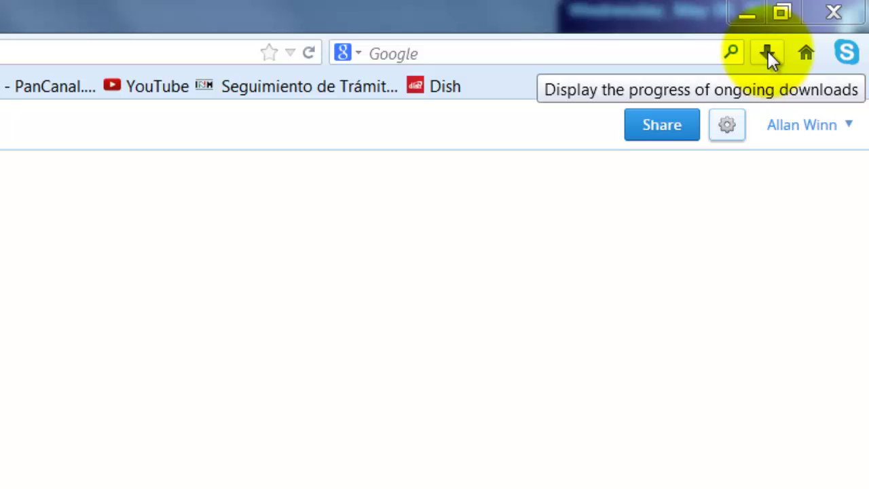
# Step: Show all Firefox downloads and bring up the options for the CM93 MCG.zip entry
pyautogui.click(769, 55)
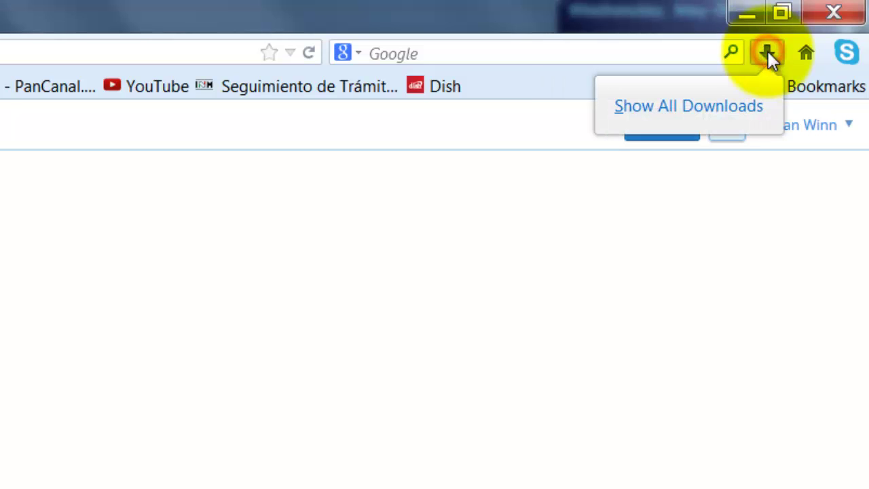
pyautogui.click(718, 104)
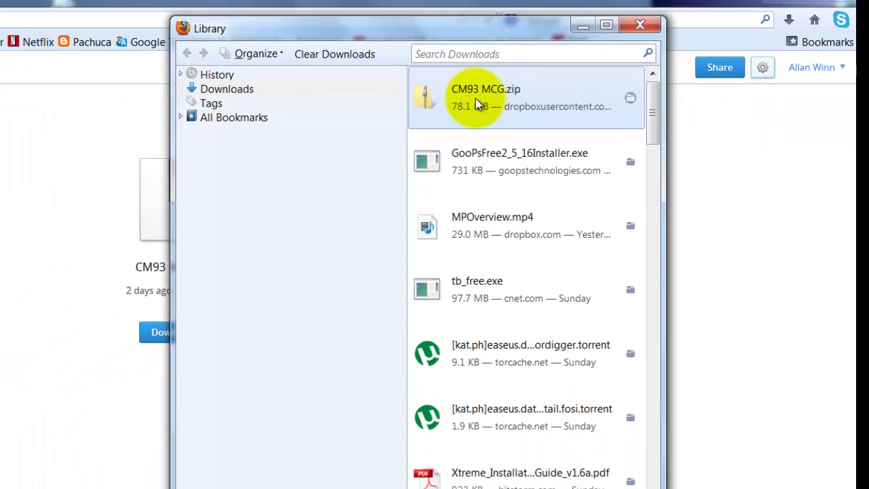
pyautogui.rightClick(515, 102)
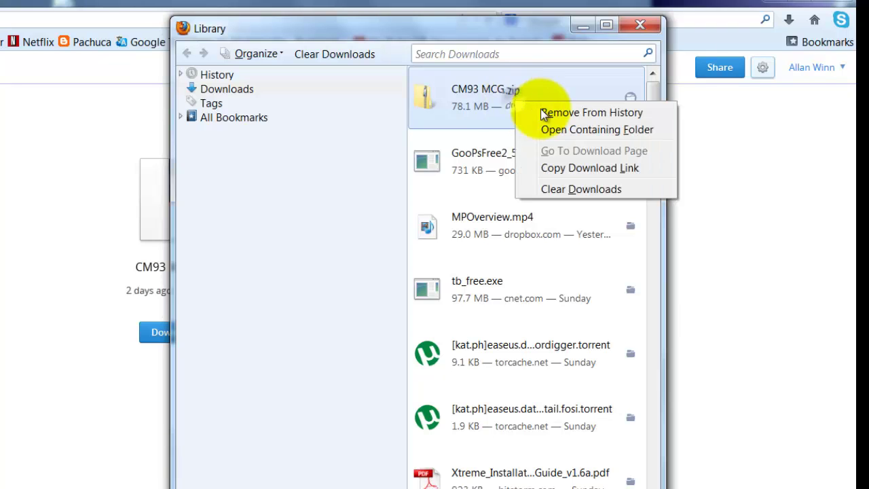
# Step: Move CM93 MCG.zip from Downloads to the Desktop, then close Explorer and the Library
pyautogui.click(595, 131)
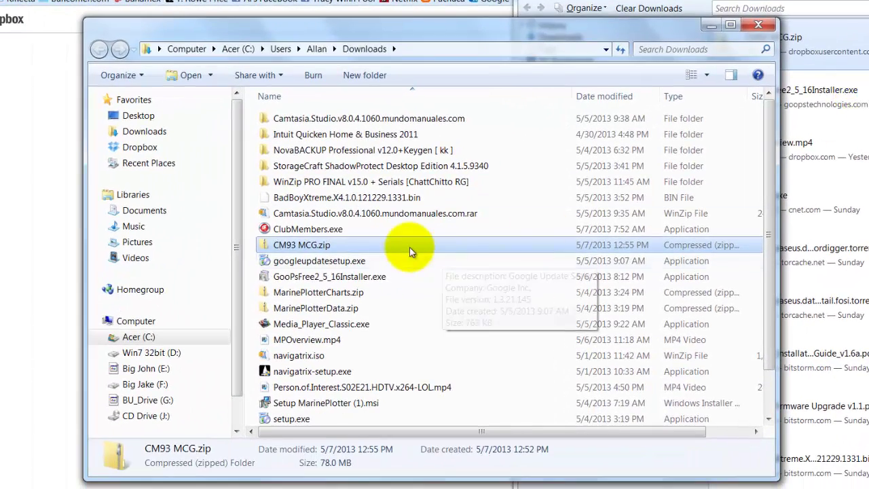
pyautogui.moveTo(325, 247)
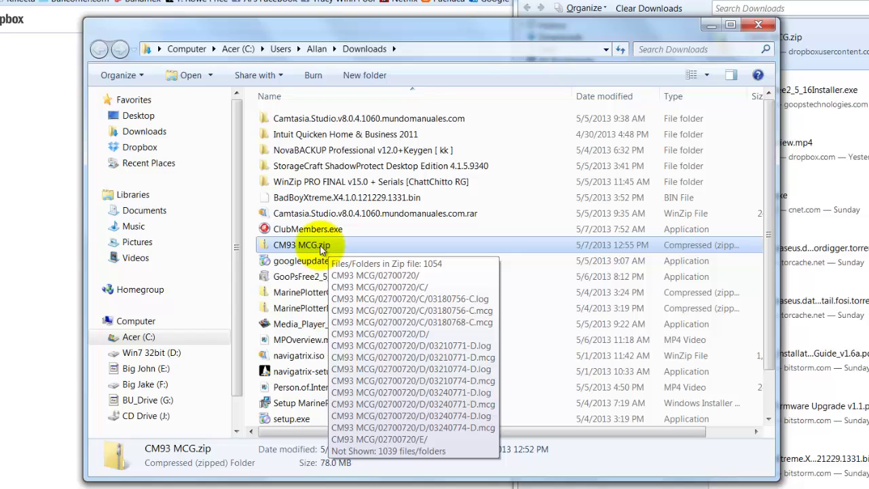
pyautogui.moveTo(317, 250); pyautogui.dragTo(148, 120)
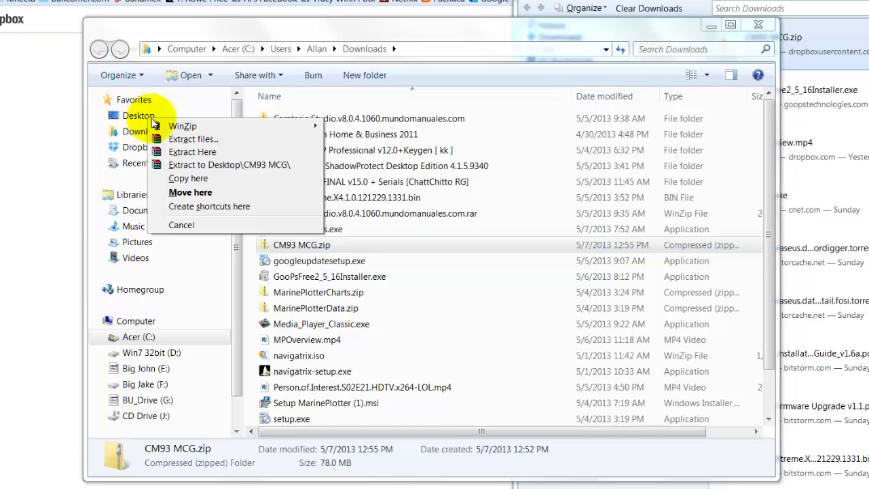
pyautogui.click(190, 192)
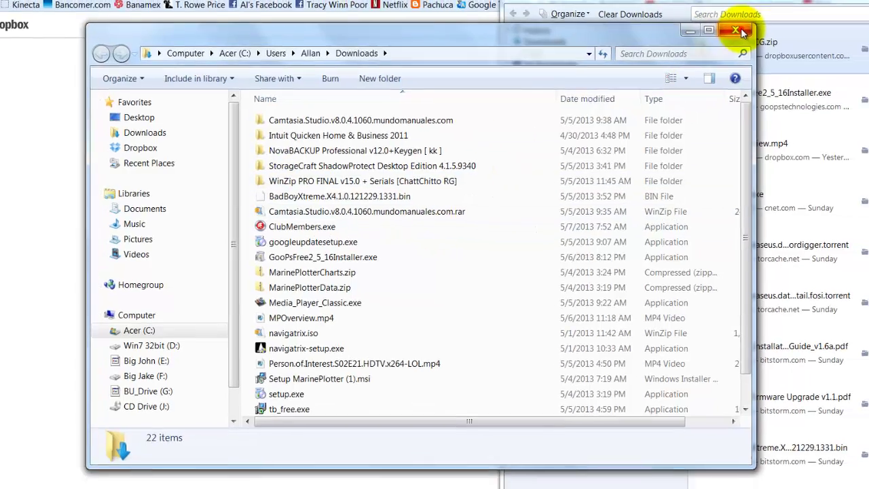
pyautogui.click(742, 32)
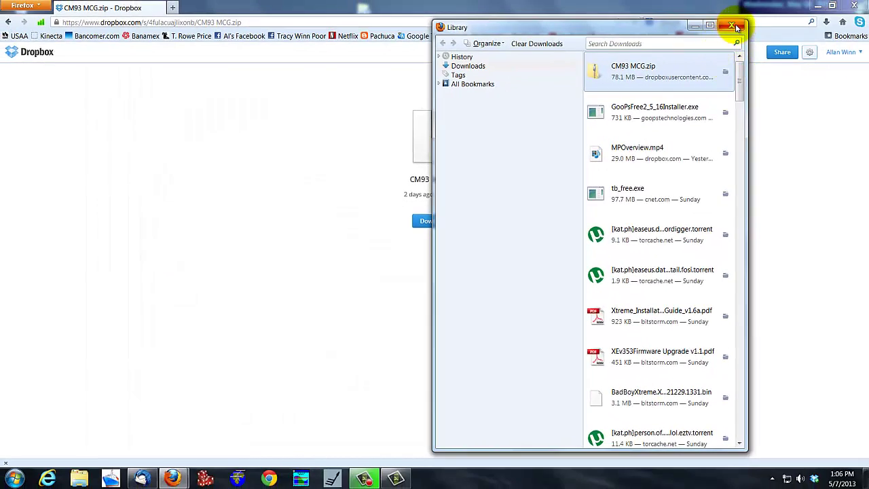
pyautogui.click(733, 26)
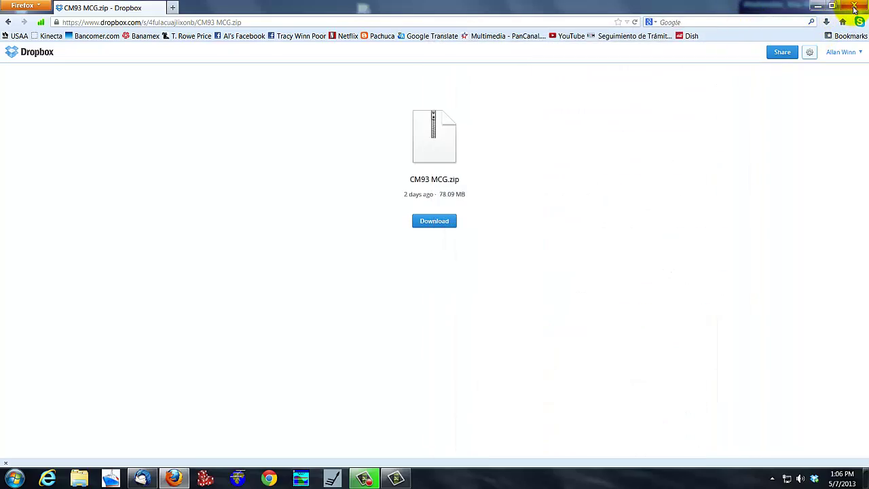
# Step: Close Firefox and reposition the CM93 MCG.zip desktop icon near the boat
pyautogui.click(856, 6)
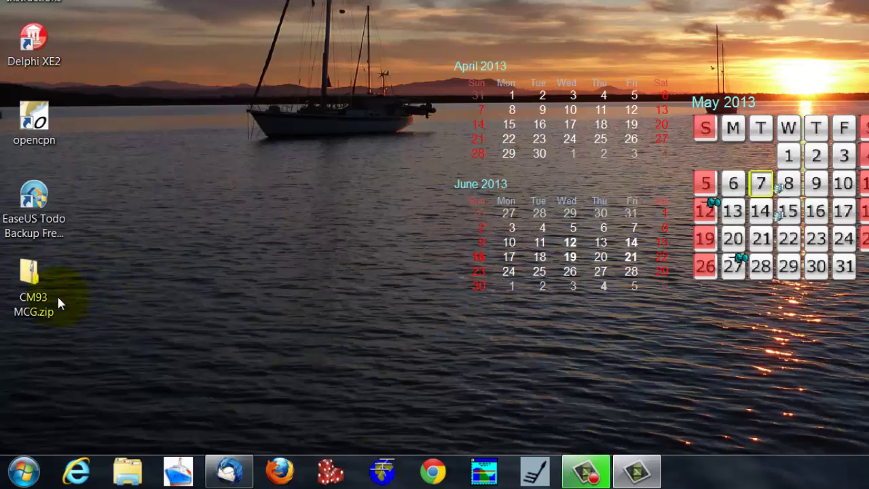
pyautogui.click(31, 296)
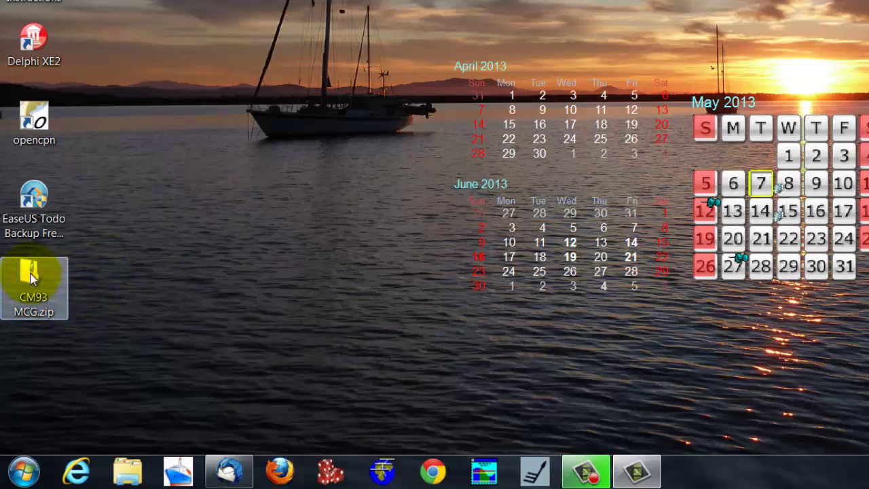
pyautogui.moveTo(31, 275); pyautogui.dragTo(309, 99)
pyautogui.moveTo(328, 229); pyautogui.dragTo(329, 231)
pyautogui.click(407, 322)
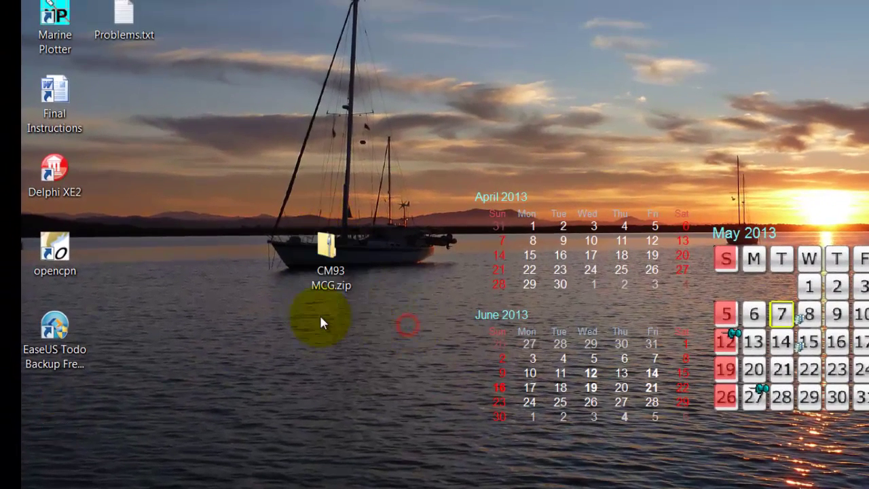
# Step: Start the Extract All wizard for CM93 MCG.zip
pyautogui.click(329, 259)
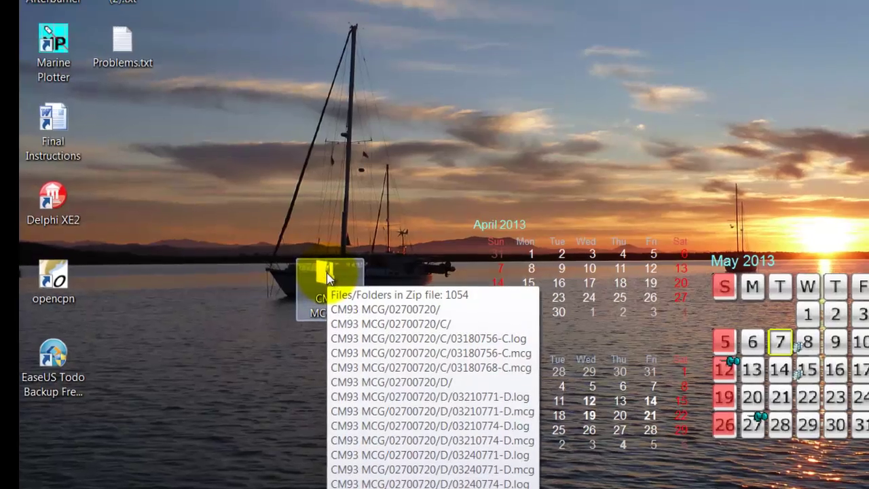
pyautogui.rightClick(328, 253)
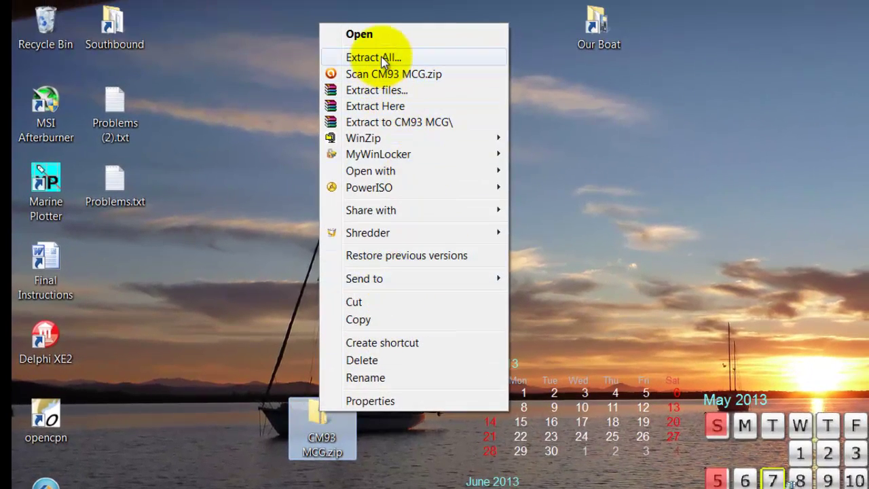
pyautogui.click(381, 57)
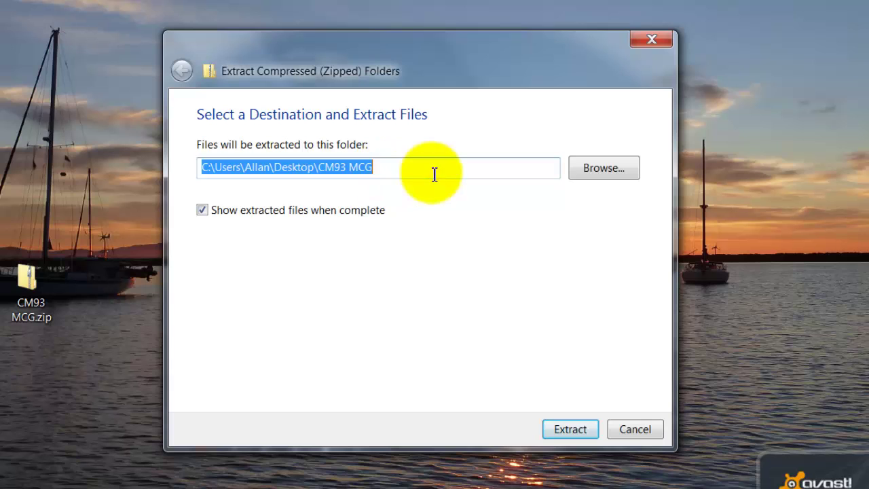
# Step: Browse through C:, Users, My Documents, DJM Questor Software, MarinePlotter, MarinePlotterCharts and select MCG_ROOT
pyautogui.click(607, 171)
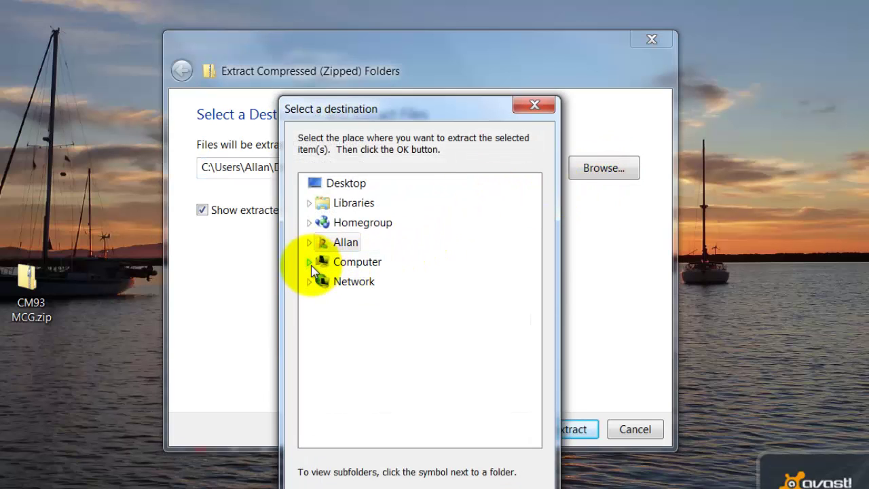
pyautogui.click(311, 264)
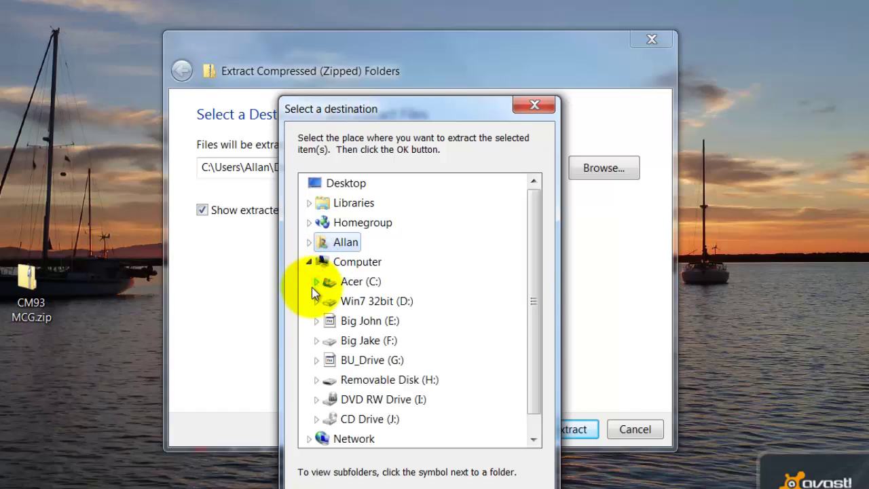
pyautogui.click(317, 281)
pyautogui.click(319, 265)
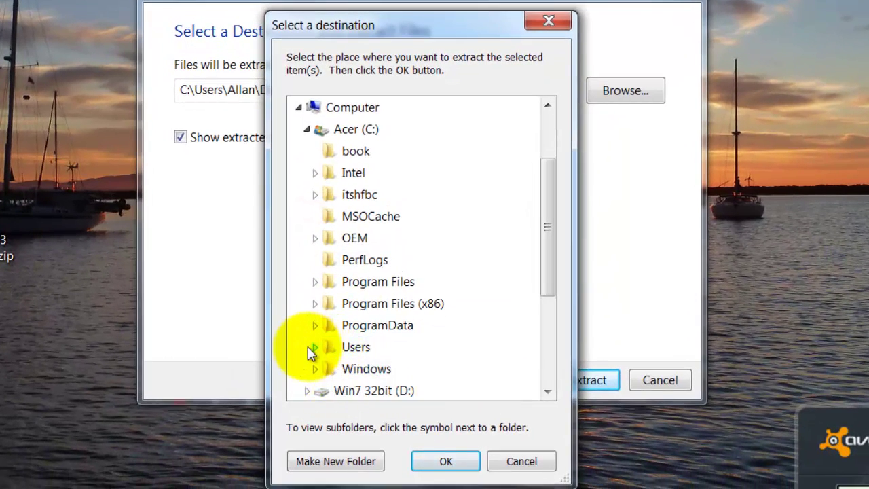
pyautogui.click(314, 348)
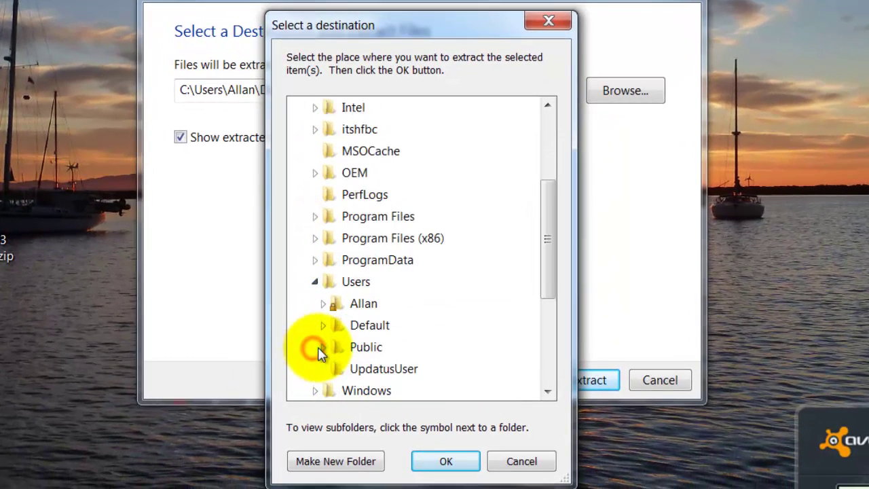
pyautogui.click(324, 304)
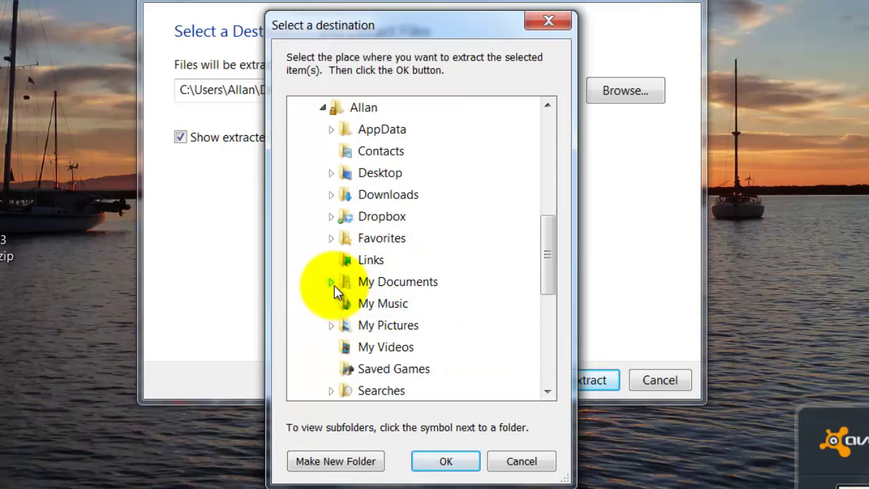
pyautogui.click(332, 282)
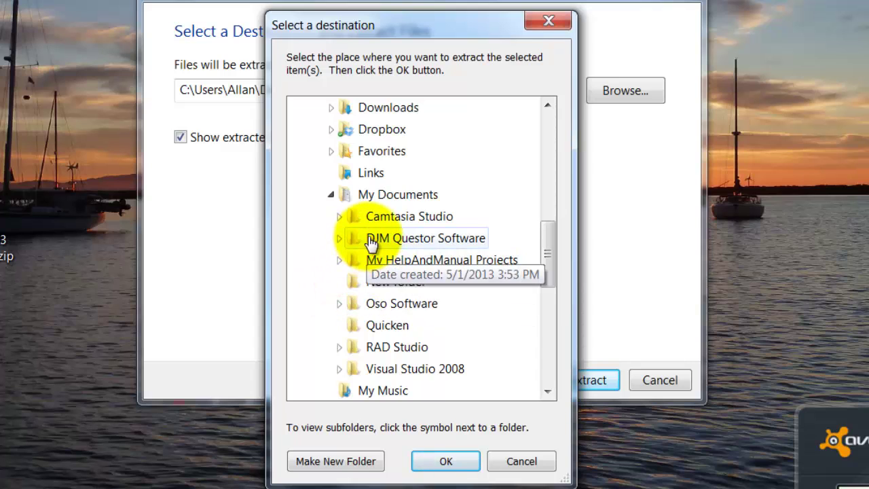
pyautogui.click(339, 238)
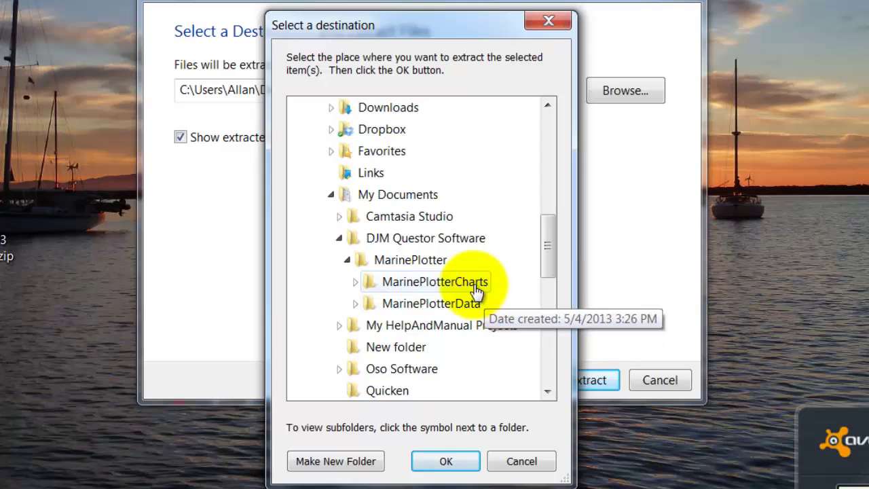
pyautogui.click(356, 282)
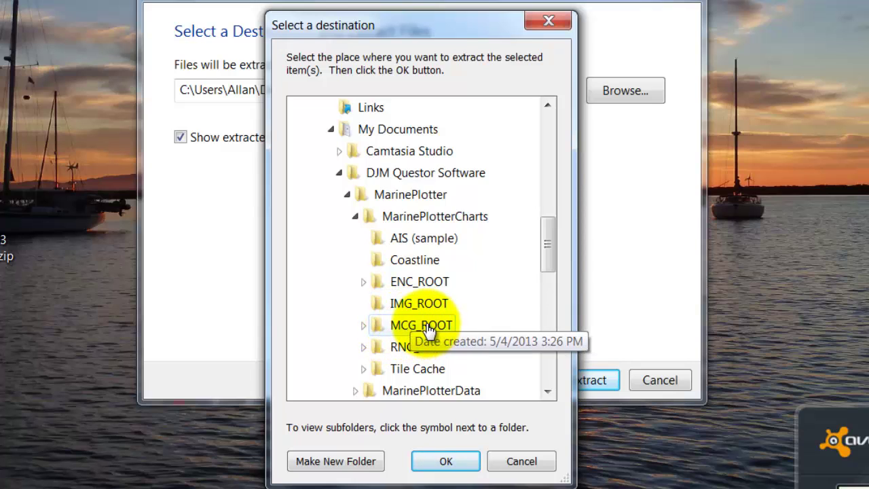
pyautogui.click(422, 325)
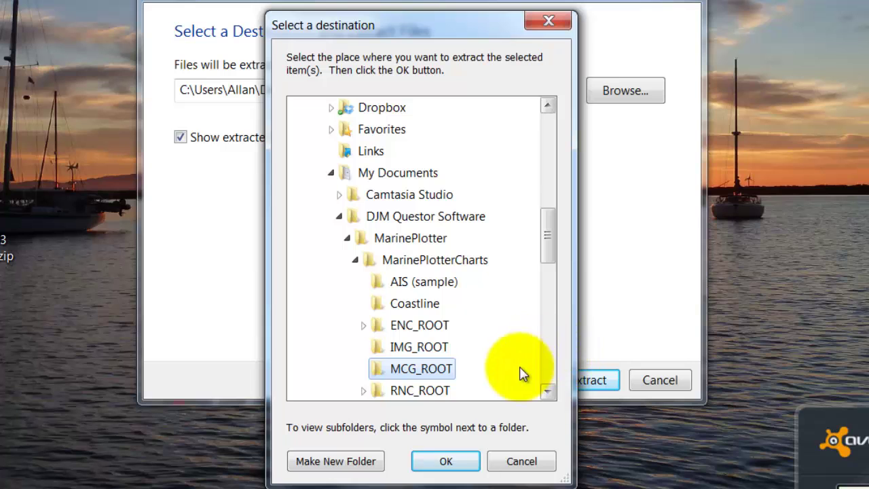
# Step: Extract the archive into MCG_ROOT and close the MCG_ROOT folder window
pyautogui.click(451, 464)
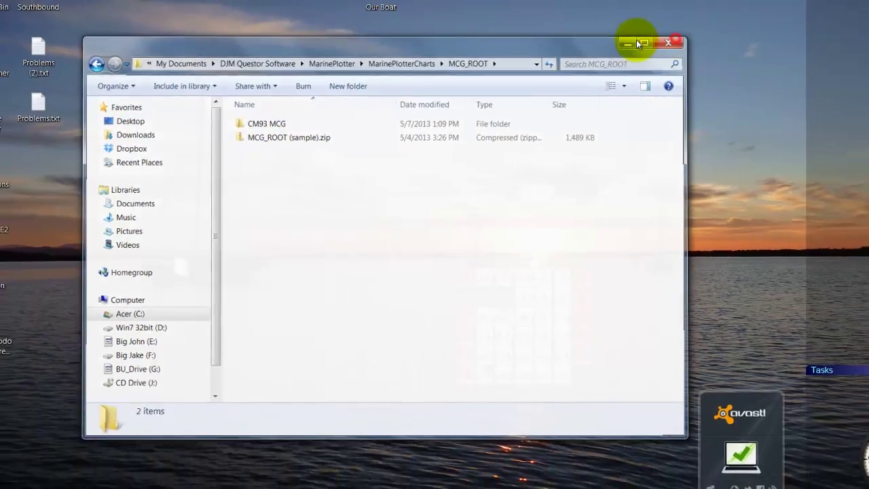
pyautogui.click(742, 20)
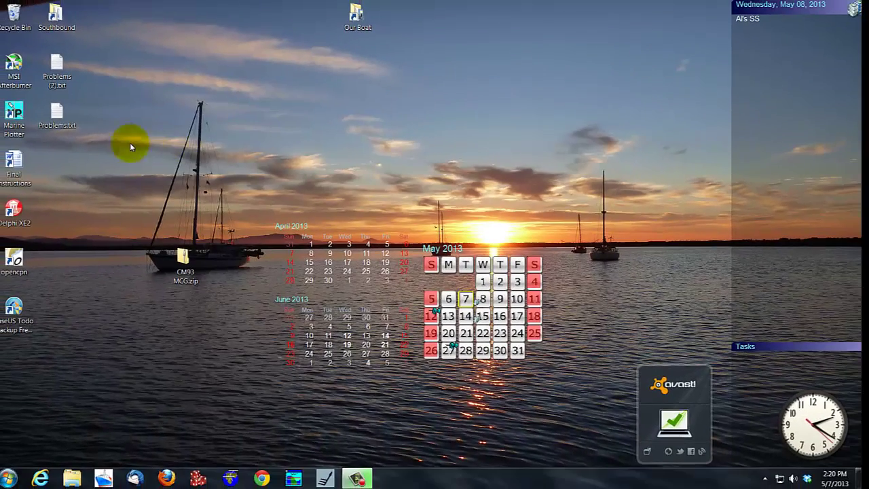
# Step: Start MarinePlotter from its Marine Plotter desktop shortcut
pyautogui.doubleClick(13, 112)
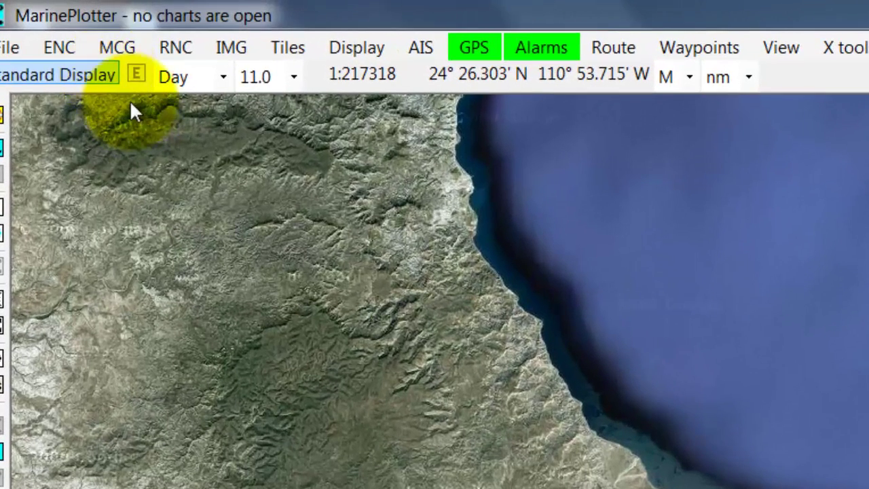
# Step: Set the MCG root folder to CM93 MCG inside MCG_ROOT
pyautogui.click(117, 45)
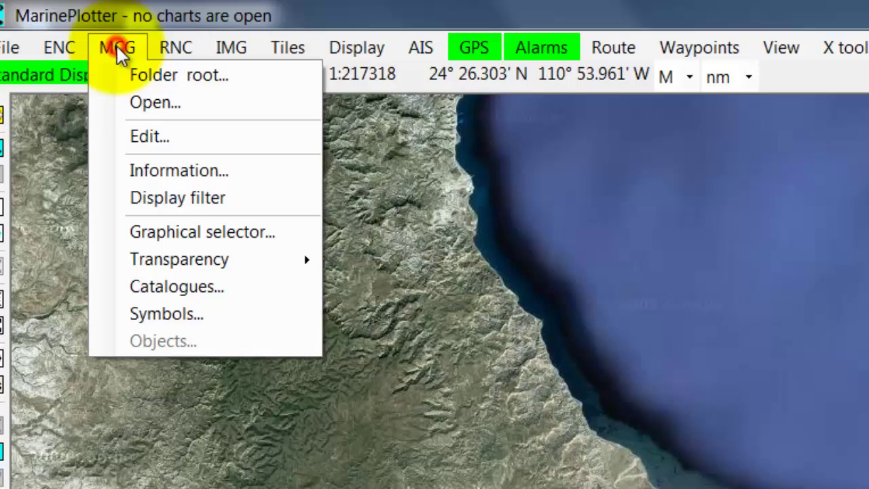
pyautogui.click(144, 74)
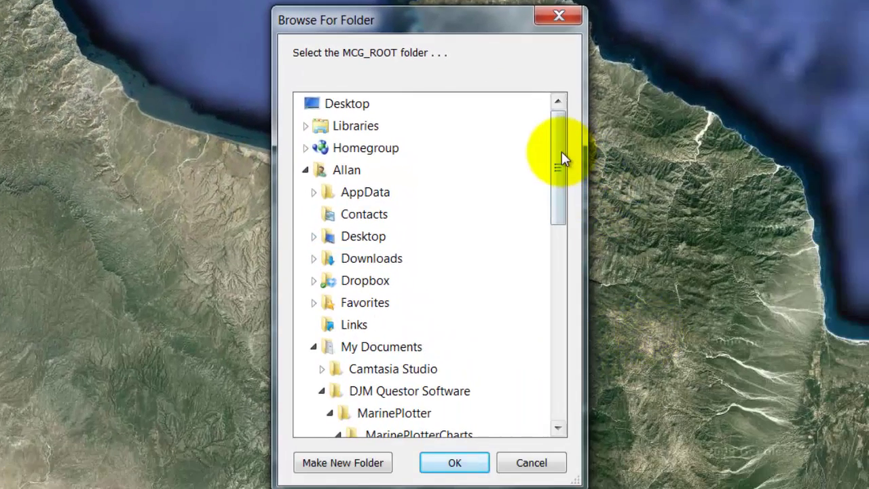
pyautogui.moveTo(562, 155); pyautogui.dragTo(553, 246)
pyautogui.click(435, 311)
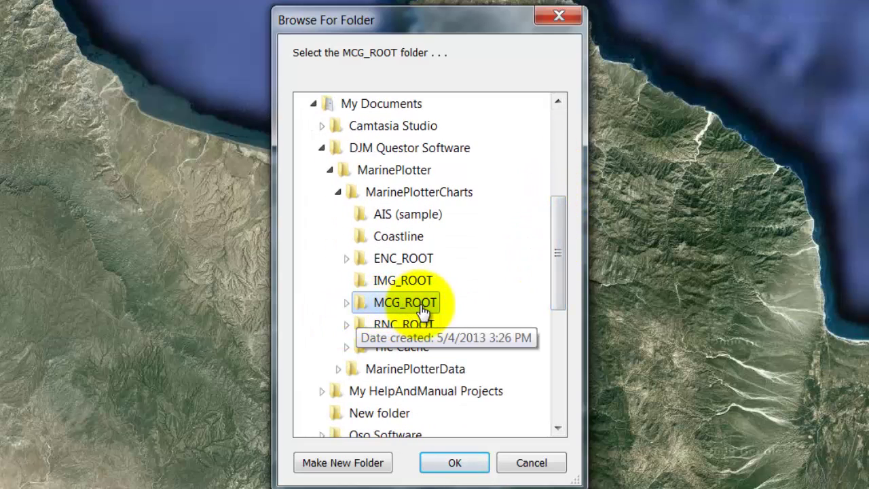
pyautogui.doubleClick(423, 310)
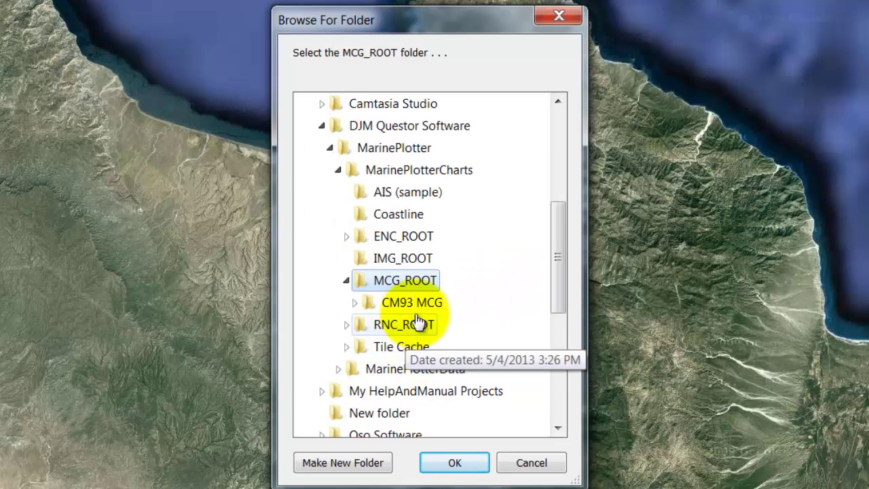
pyautogui.doubleClick(435, 309)
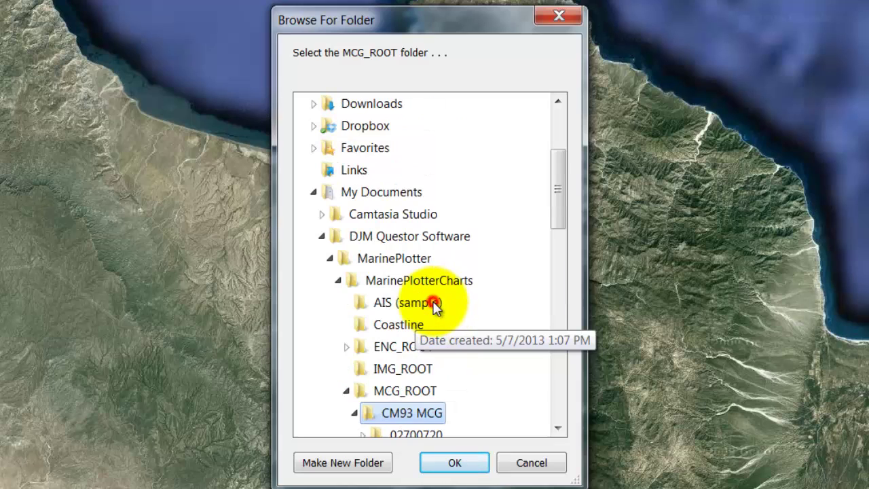
pyautogui.scroll(-1, 427, 339)
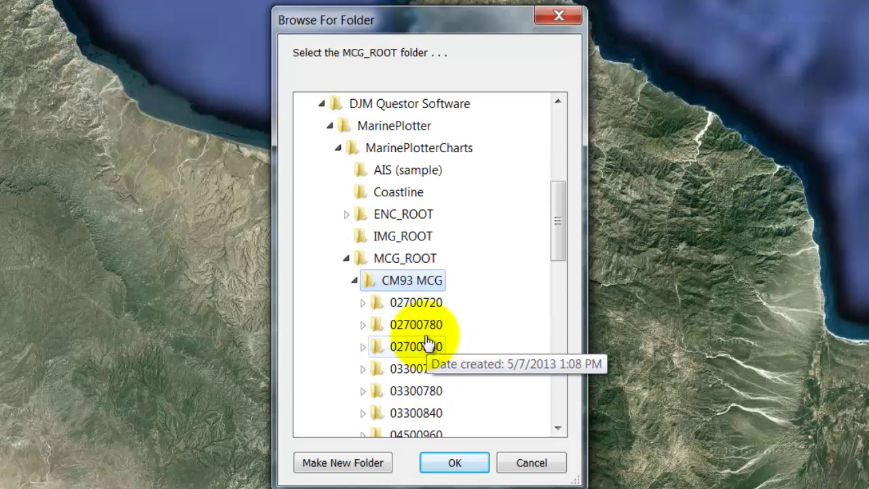
pyautogui.click(468, 466)
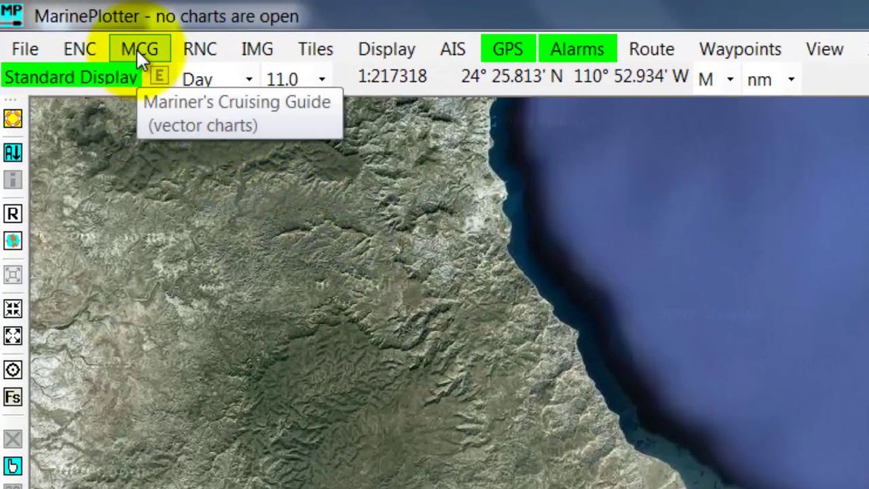
# Step: Open the MCG Chart Catalogue and initialize it so it lists 641 CM93 MCG charts
pyautogui.click(138, 54)
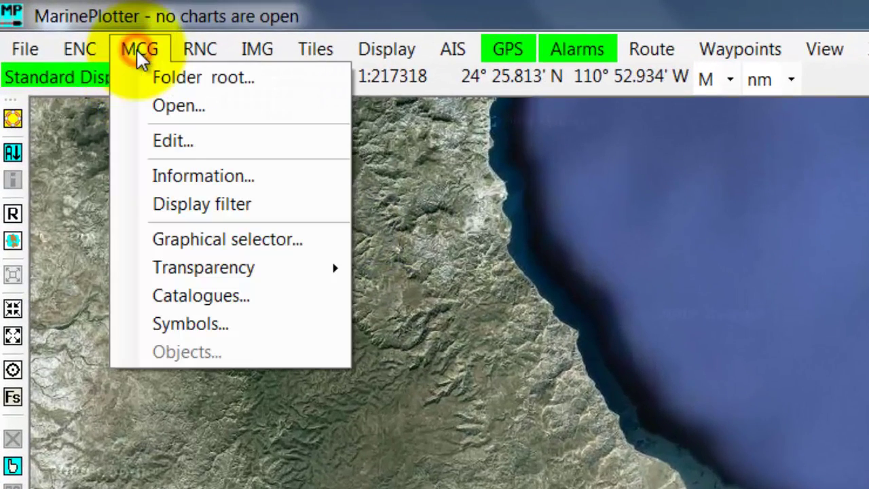
pyautogui.click(172, 296)
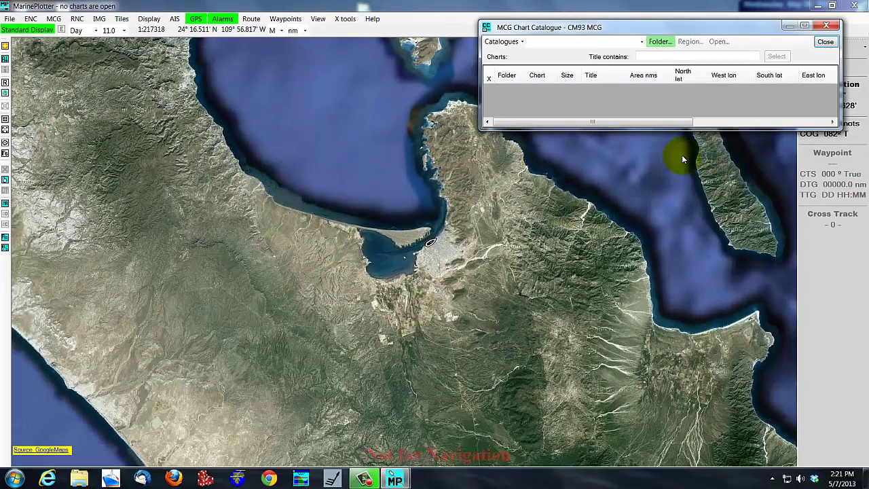
pyautogui.moveTo(602, 27); pyautogui.dragTo(542, 71)
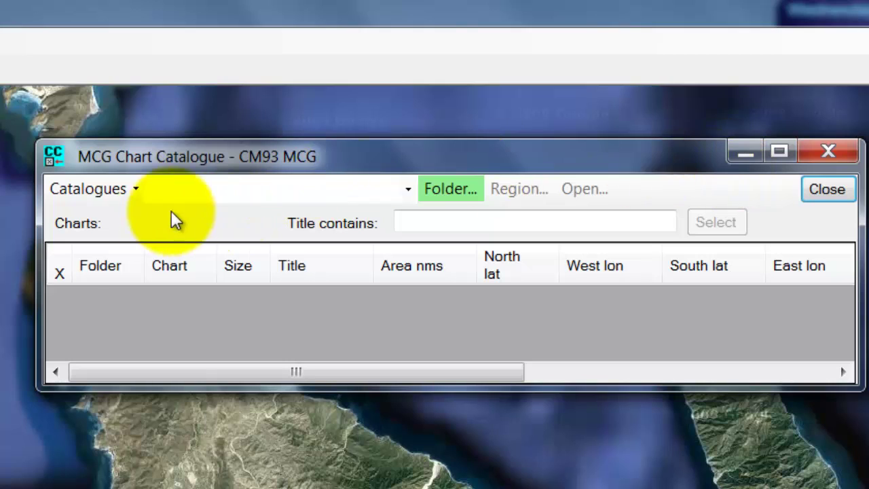
pyautogui.click(94, 191)
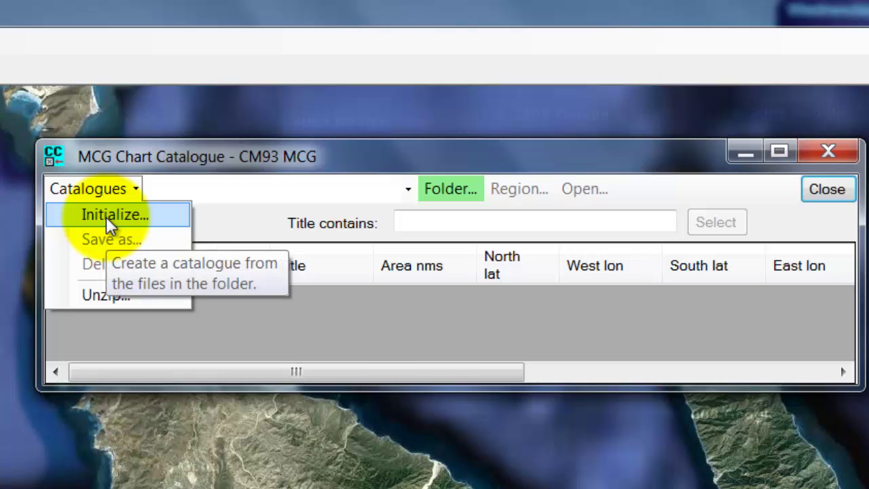
pyautogui.click(107, 217)
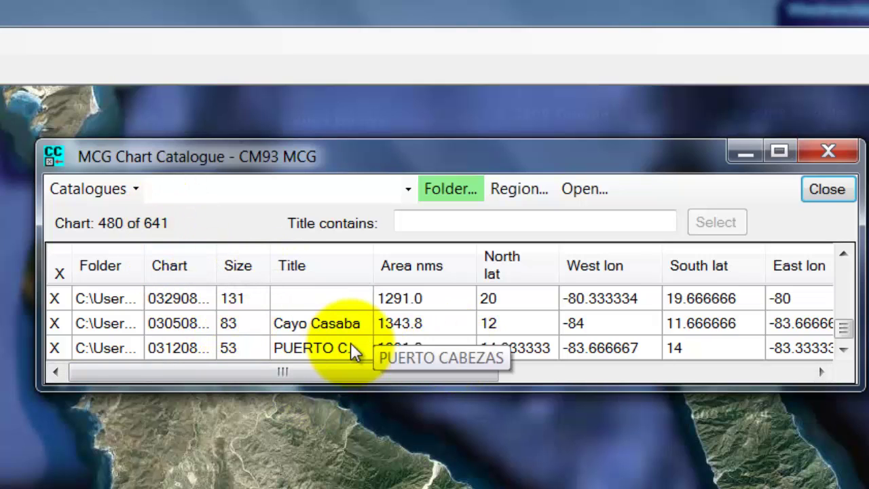
# Step: Save the chart catalogue as McgProductCatalogue.cxml in the CM93 MCG folder and move its window aside
pyautogui.click(94, 193)
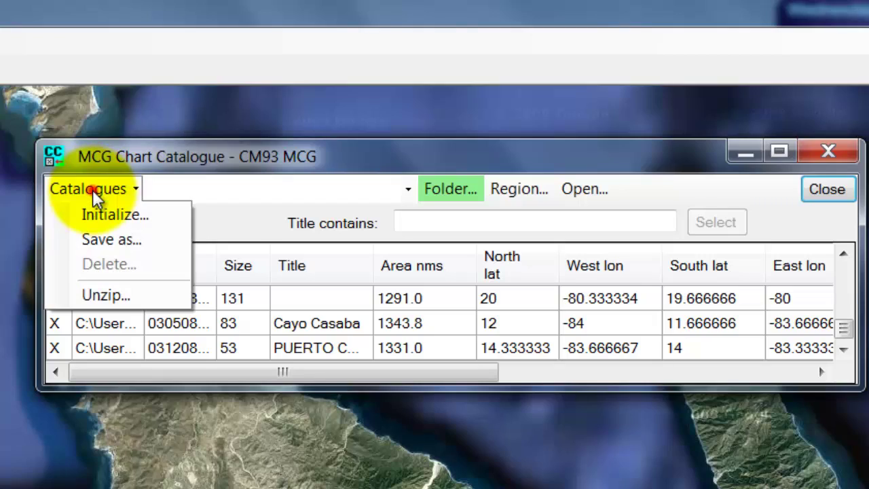
pyautogui.click(107, 241)
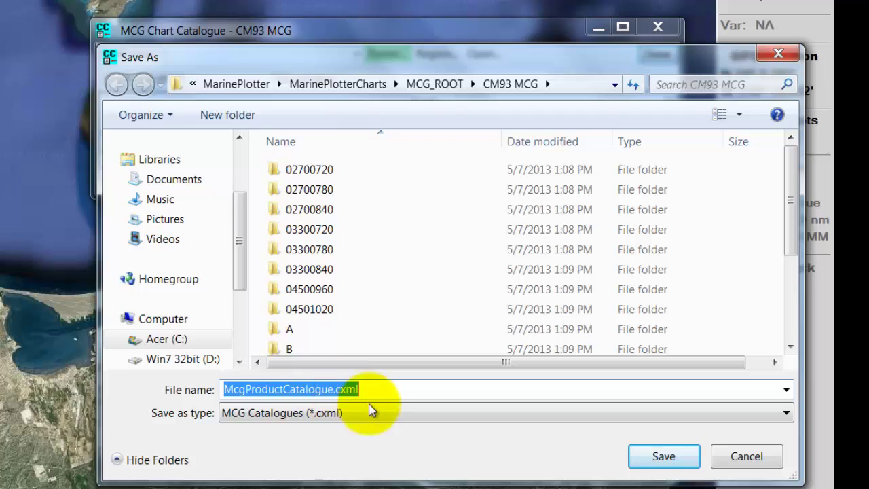
pyautogui.click(664, 456)
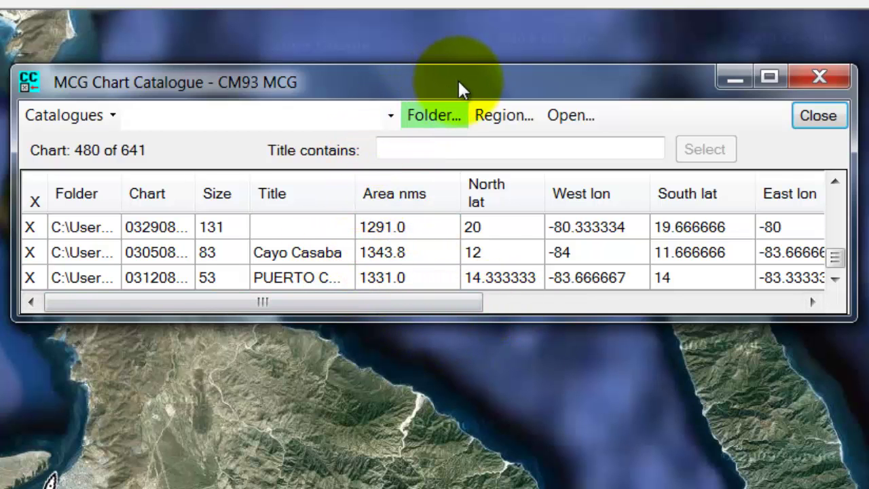
pyautogui.moveTo(462, 89); pyautogui.dragTo(438, 80)
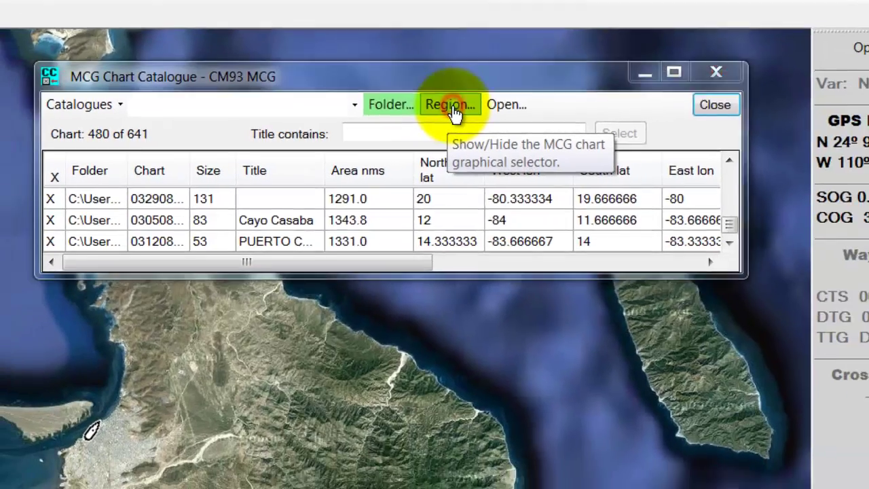
# Step: Zoom the graphical chart selector to level 6 and pan it to San Jose Island, Baja California
pyautogui.click(477, 101)
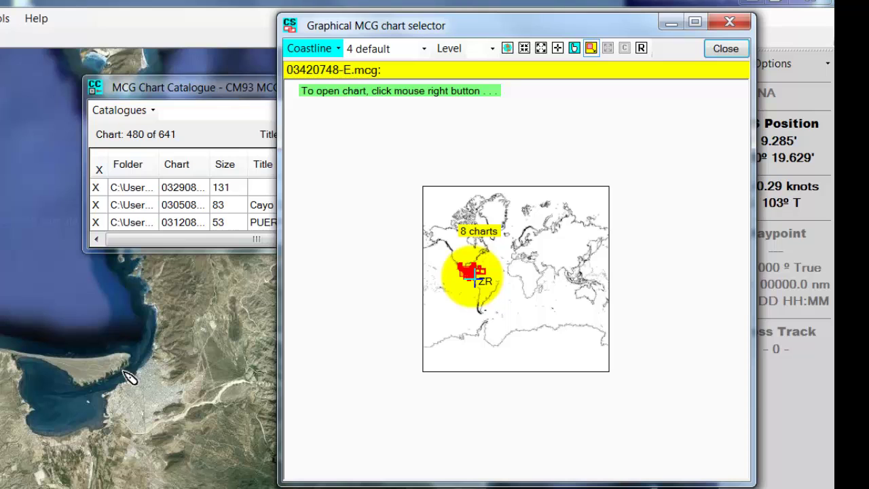
pyautogui.click(474, 278)
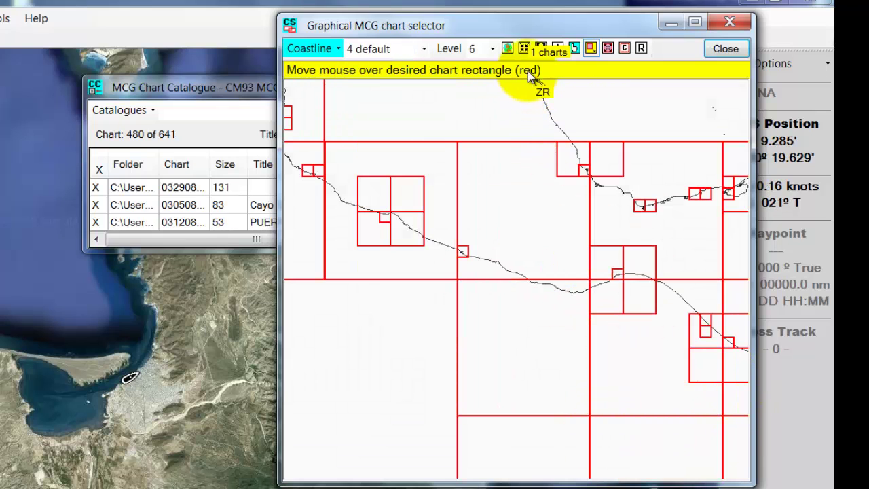
pyautogui.click(574, 49)
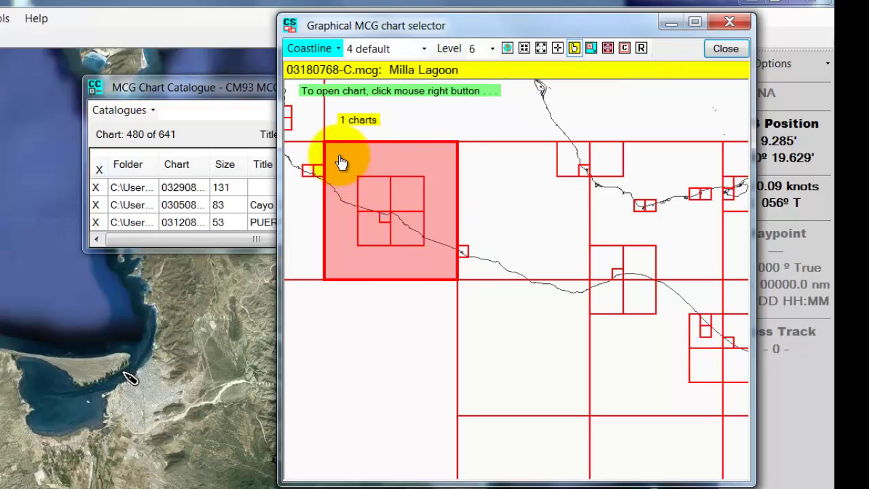
pyautogui.moveTo(341, 161); pyautogui.dragTo(514, 280)
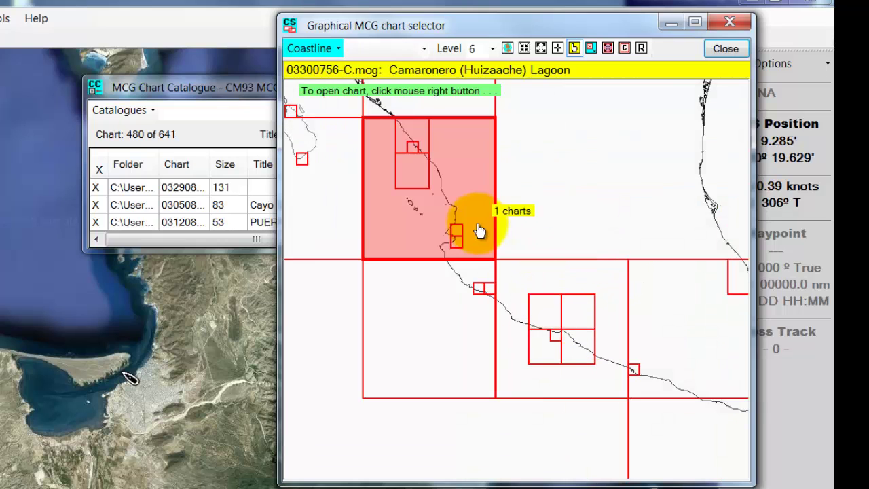
pyautogui.moveTo(329, 139); pyautogui.dragTo(544, 281)
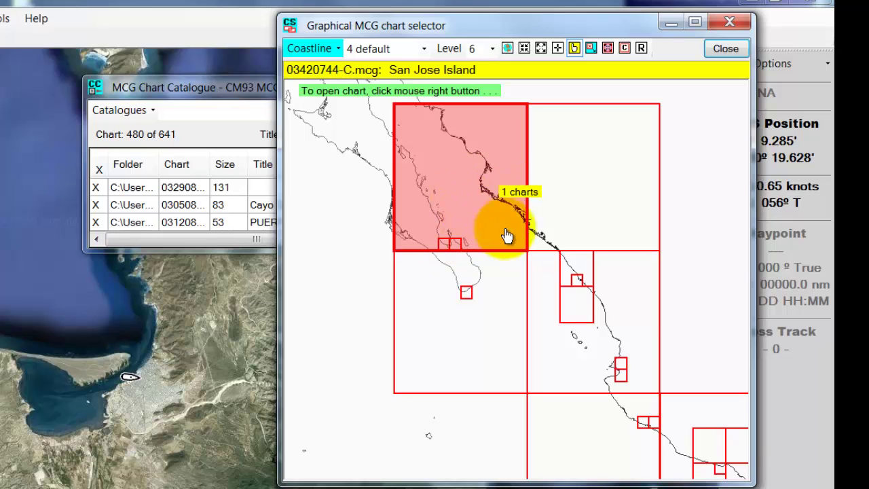
# Step: Open the San Jose Island chart from the selector, confirming the stacked chart listing
pyautogui.rightClick(462, 204)
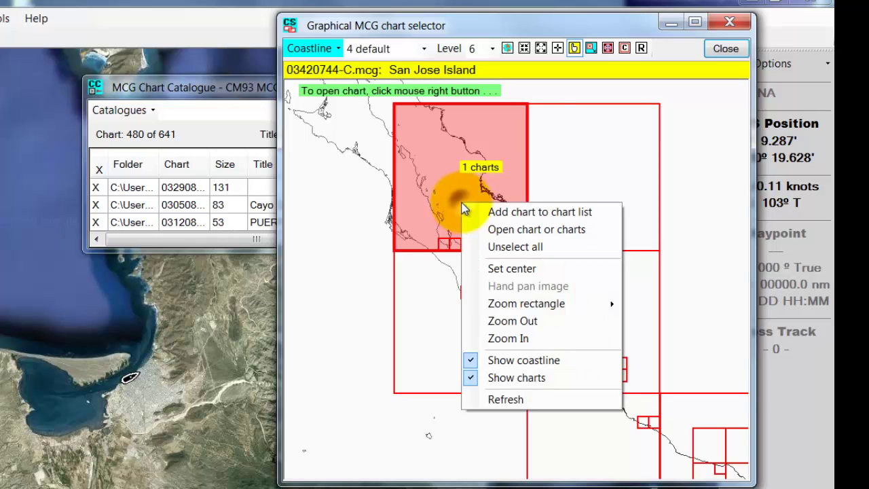
pyautogui.click(537, 229)
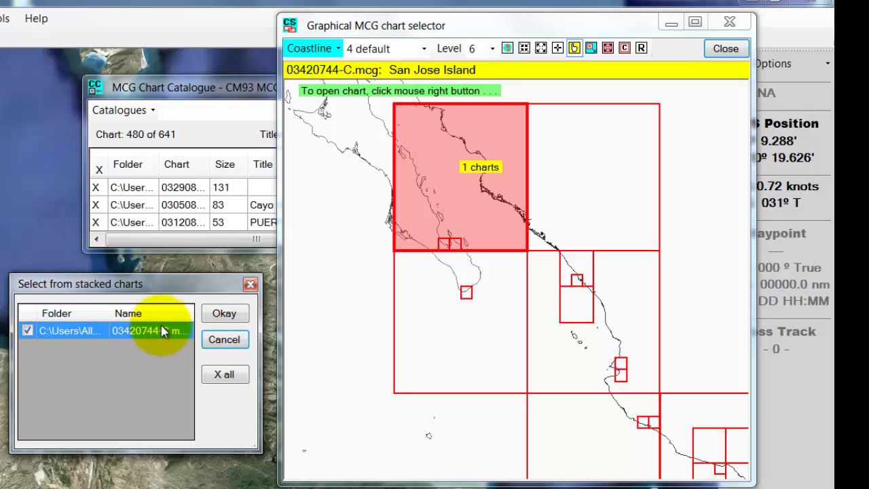
pyautogui.click(230, 315)
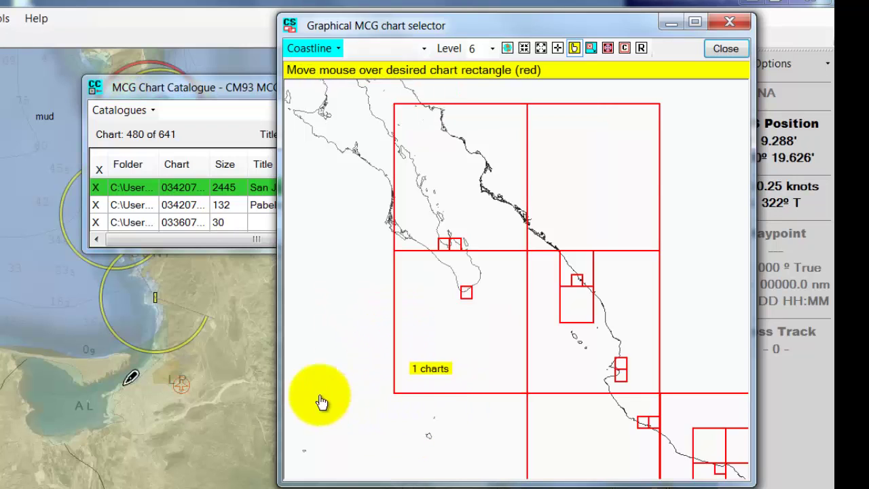
# Step: Close the graphical chart selector and the chart catalogue window
pyautogui.moveTo(127, 374)
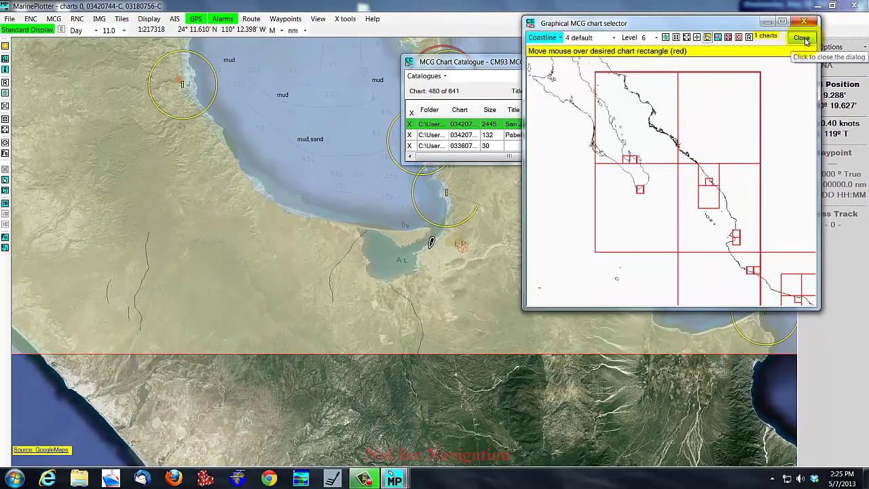
pyautogui.click(743, 48)
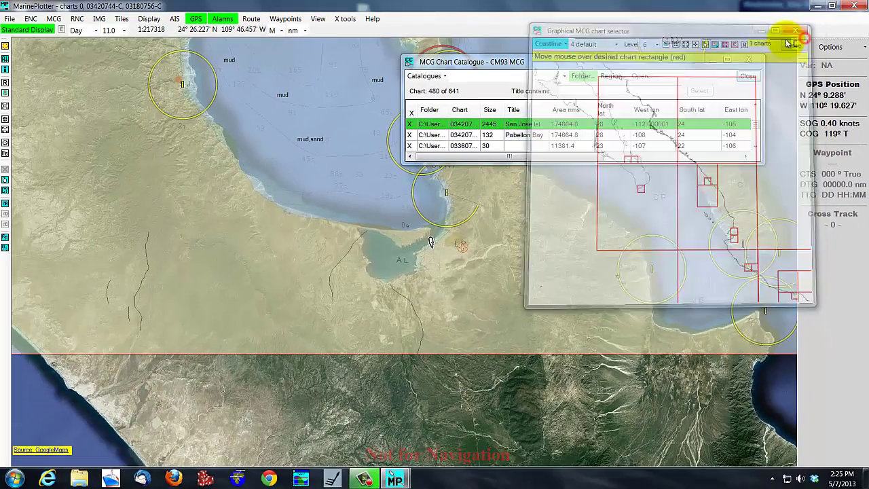
pyautogui.click(748, 60)
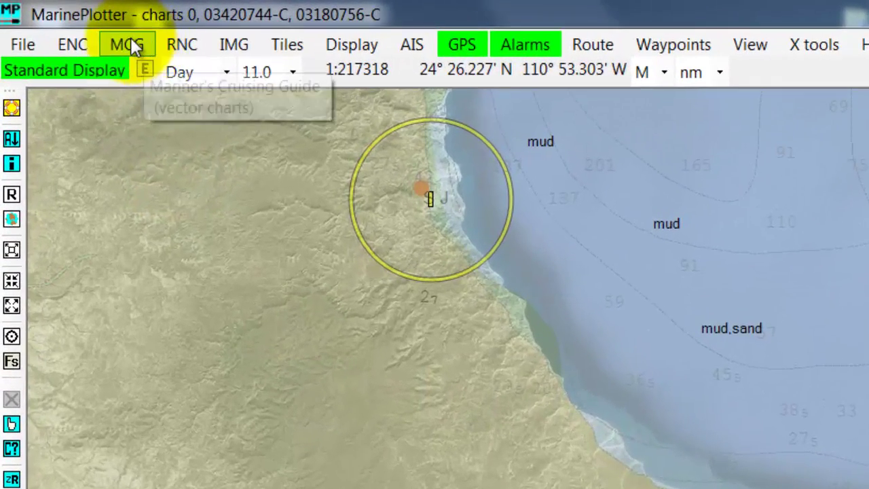
# Step: Change the MCG chart transparency from 0.4 to 0.6
pyautogui.click(76, 26)
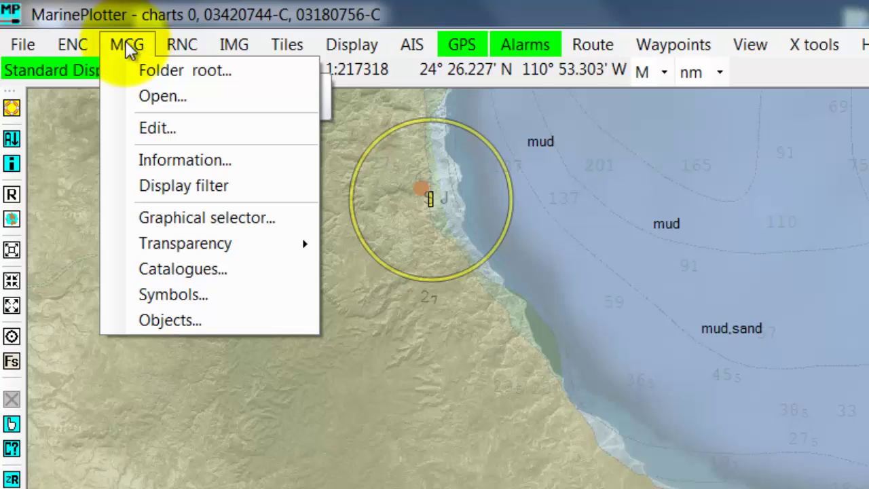
pyautogui.moveTo(150, 244)
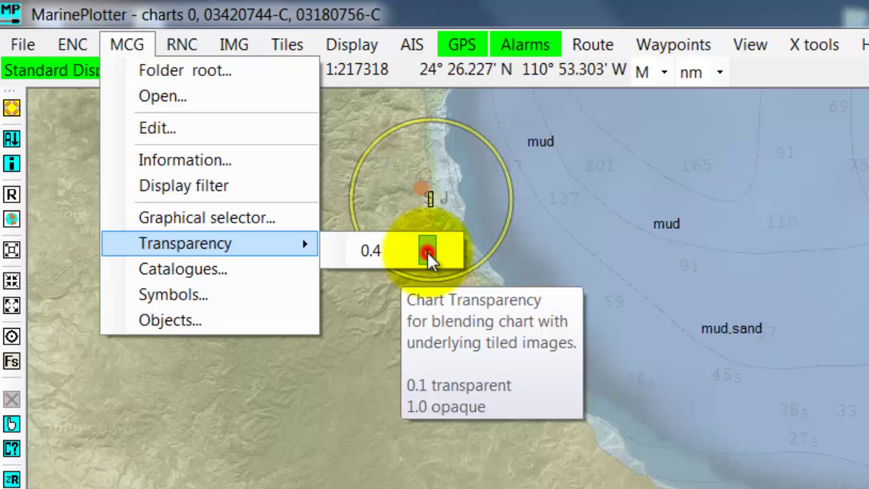
pyautogui.click(428, 251)
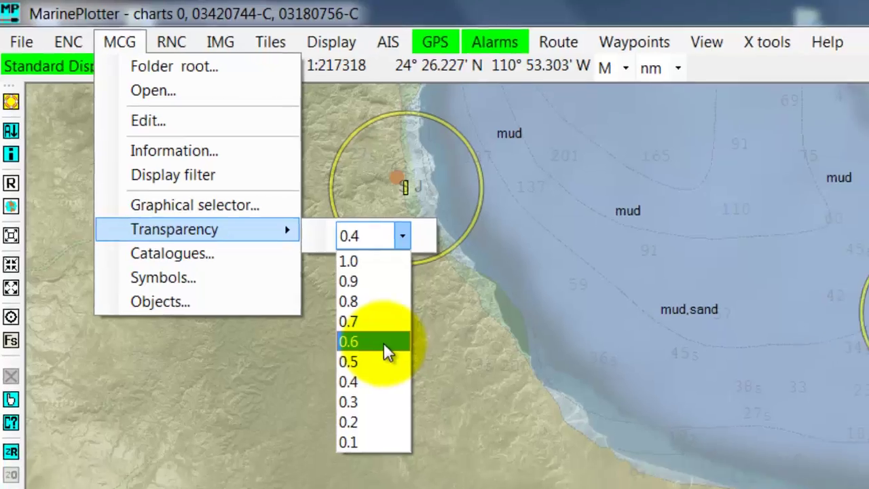
pyautogui.click(411, 364)
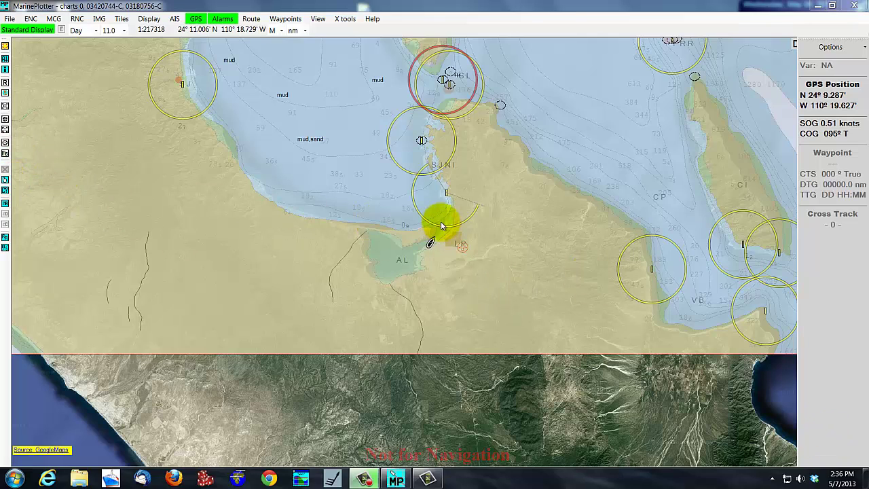
# Step: Zoom to a rectangle around the lagoon shore near La Paz, reaching about 1:27164 scale
pyautogui.moveTo(430, 246)
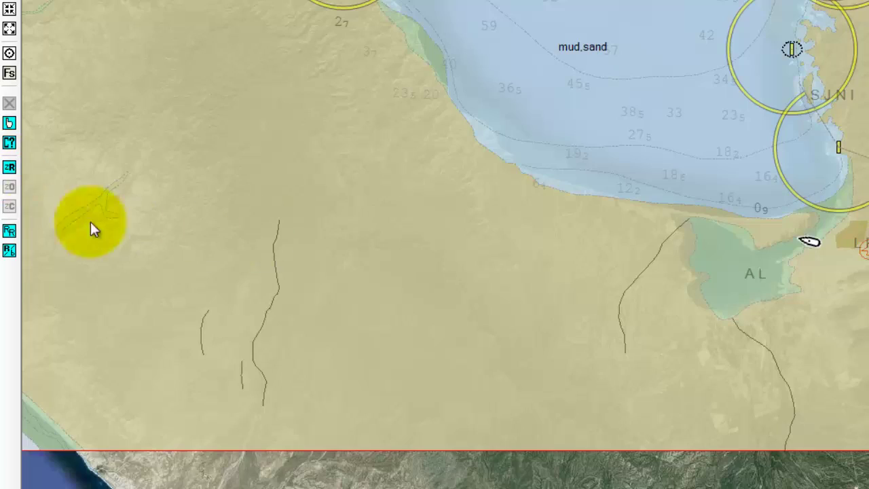
pyautogui.click(11, 170)
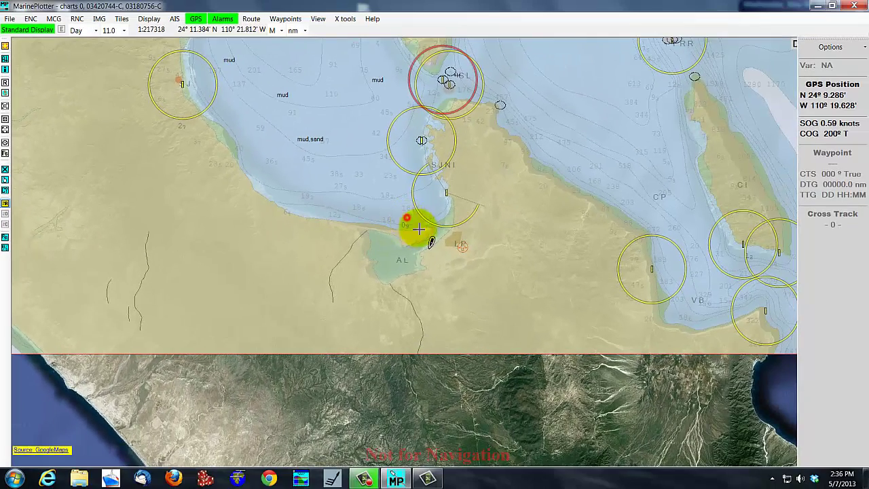
pyautogui.moveTo(419, 229); pyautogui.dragTo(466, 261)
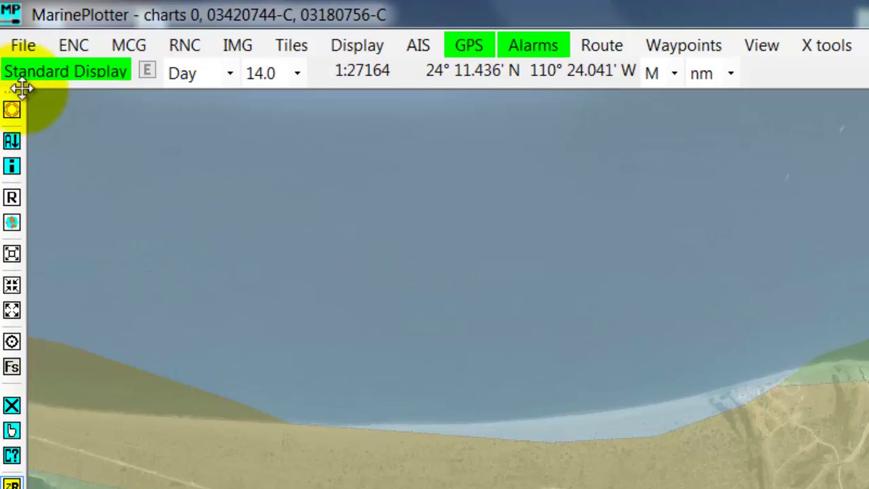
# Step: Reopen the graphical MCG chart selector, showing chart 03420748-E over La Paz at level 6
pyautogui.click(125, 50)
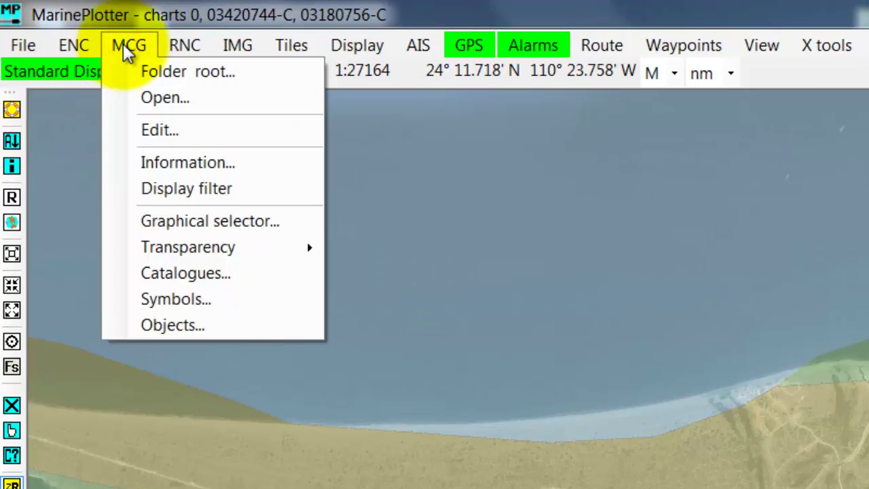
pyautogui.click(207, 224)
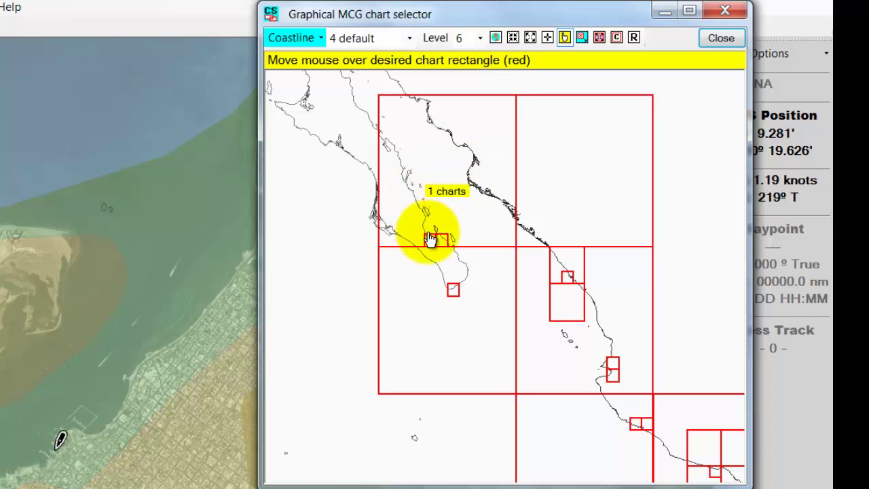
pyautogui.moveTo(431, 243)
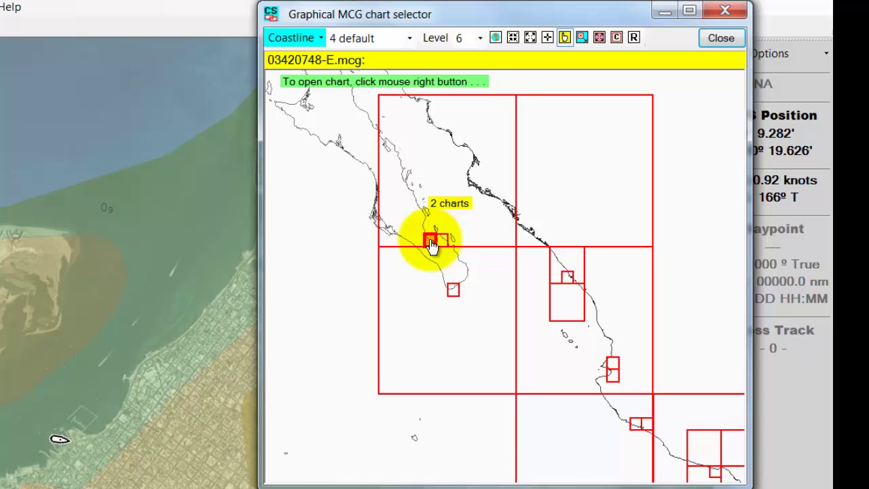
# Step: Open both stacked charts 03420748-E and 03420748-F at La Paz from the selector
pyautogui.rightClick(431, 243)
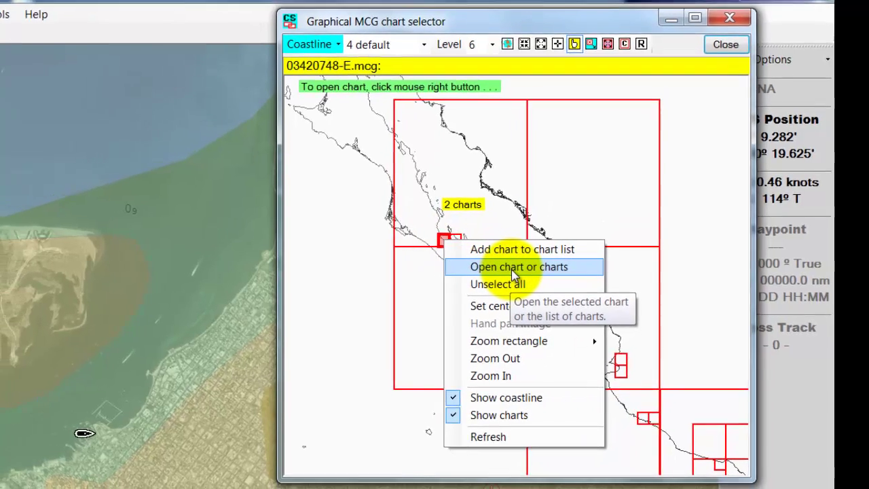
pyautogui.click(512, 269)
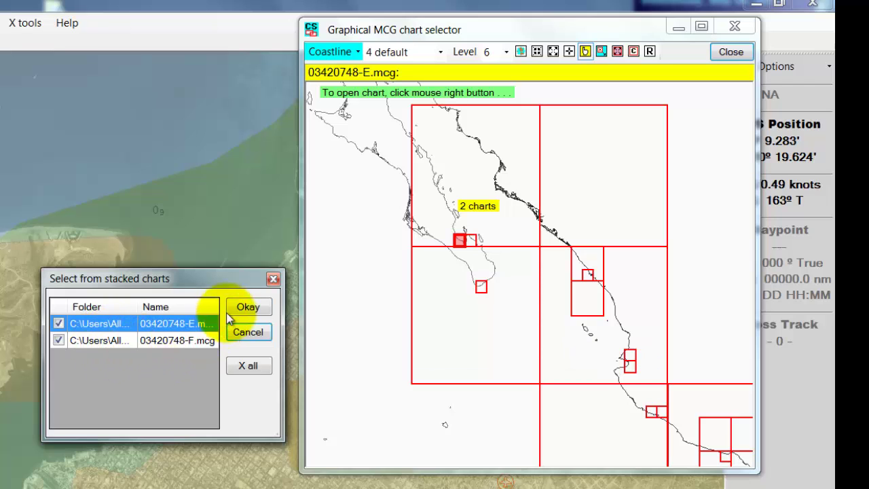
pyautogui.click(249, 308)
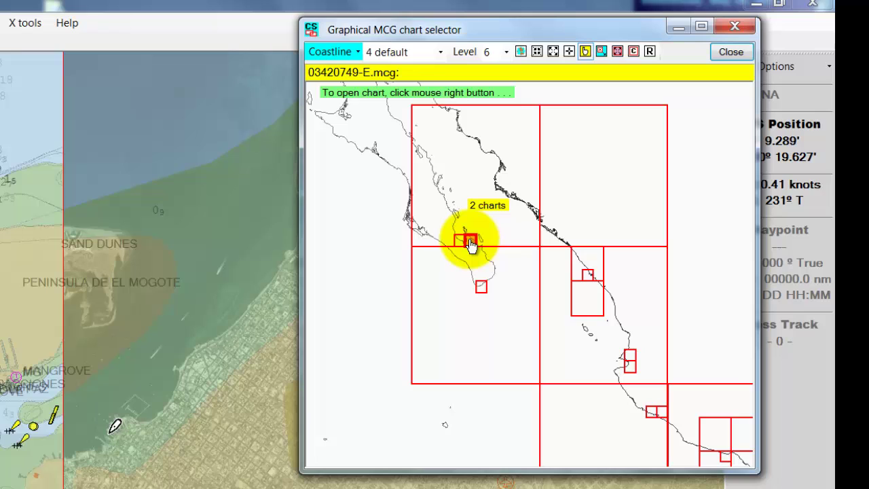
# Step: Open the neighbouring stacked charts 03420749-E and 03420749-F, then close the chart selector
pyautogui.rightClick(470, 244)
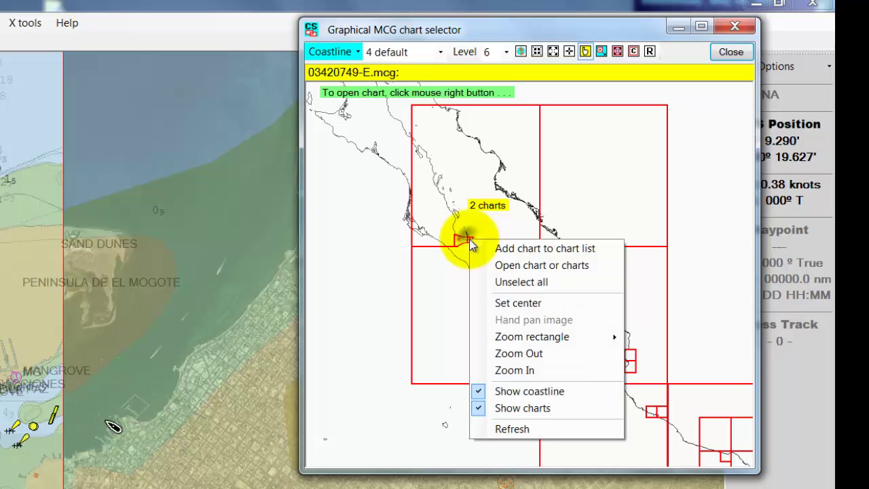
pyautogui.click(530, 271)
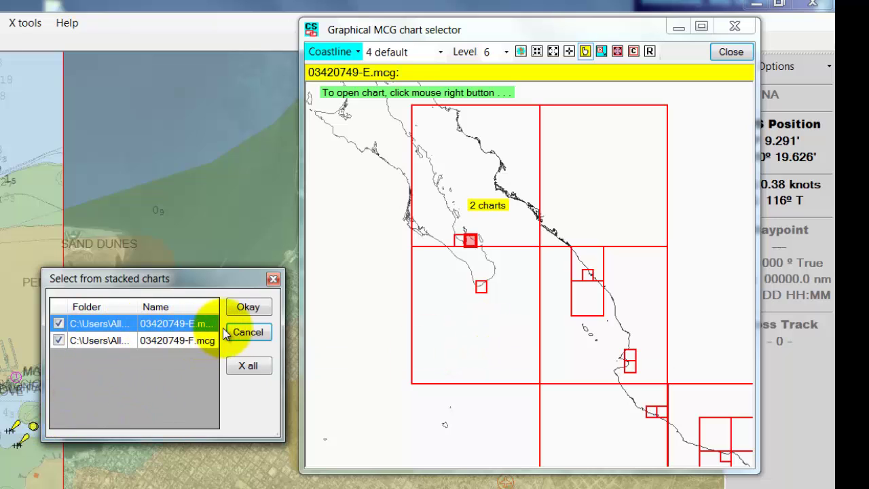
pyautogui.click(248, 309)
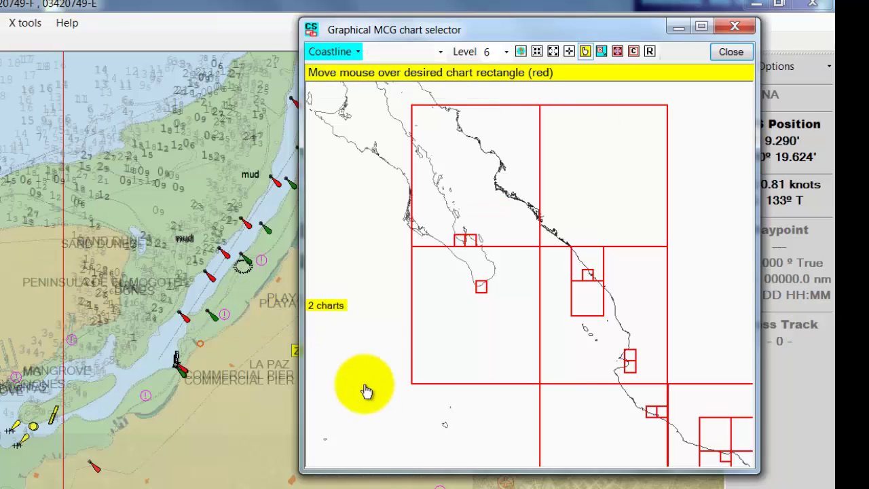
pyautogui.click(738, 55)
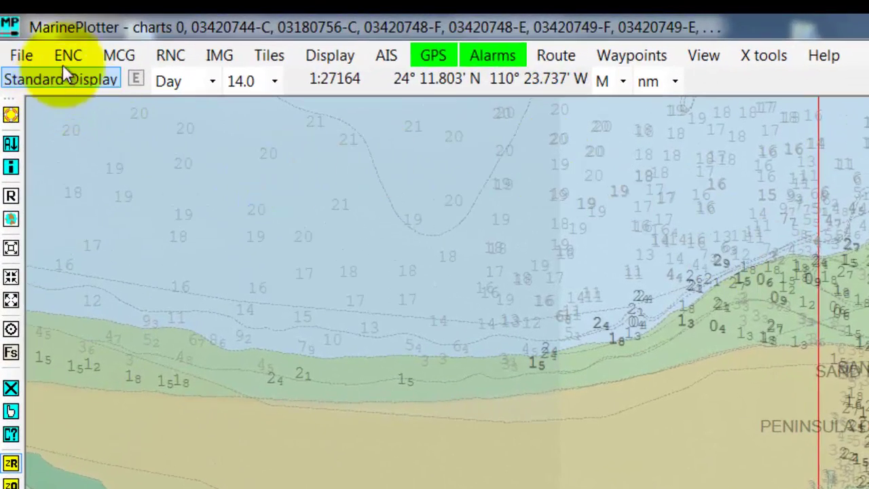
pyautogui.click(20, 55)
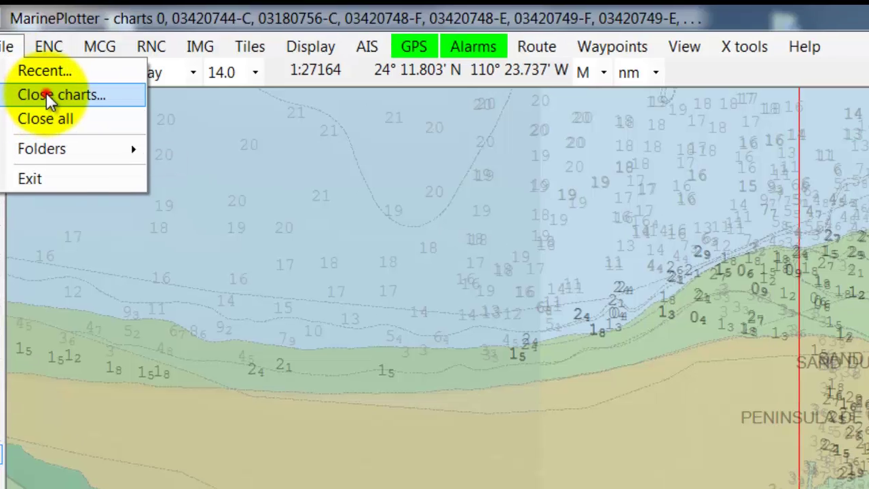
pyautogui.click(68, 103)
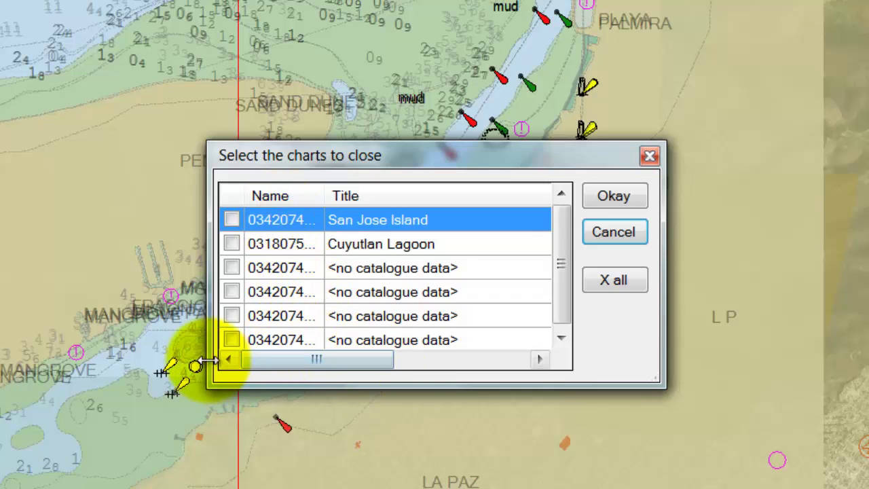
pyautogui.click(232, 339)
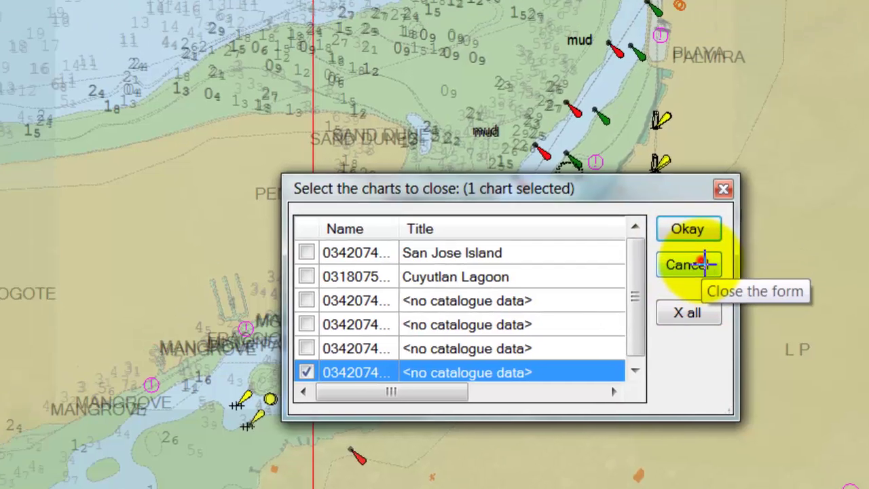
pyautogui.click(628, 236)
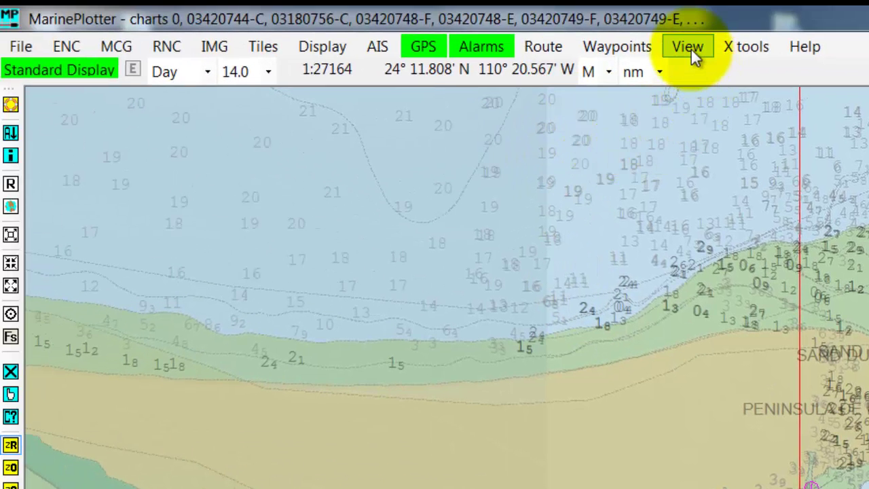
# Step: In View Open Charts, untick 03420749-F while keeping 03420749-E ticked, and apply
pyautogui.click(691, 49)
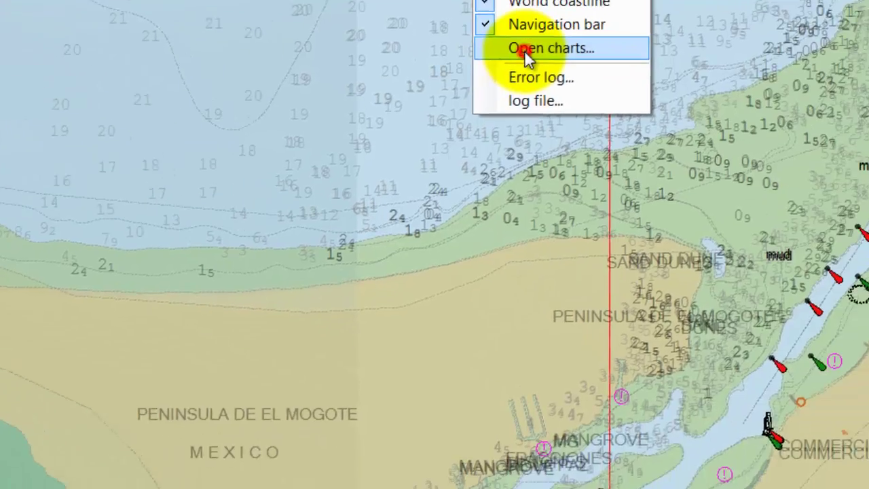
pyautogui.click(714, 142)
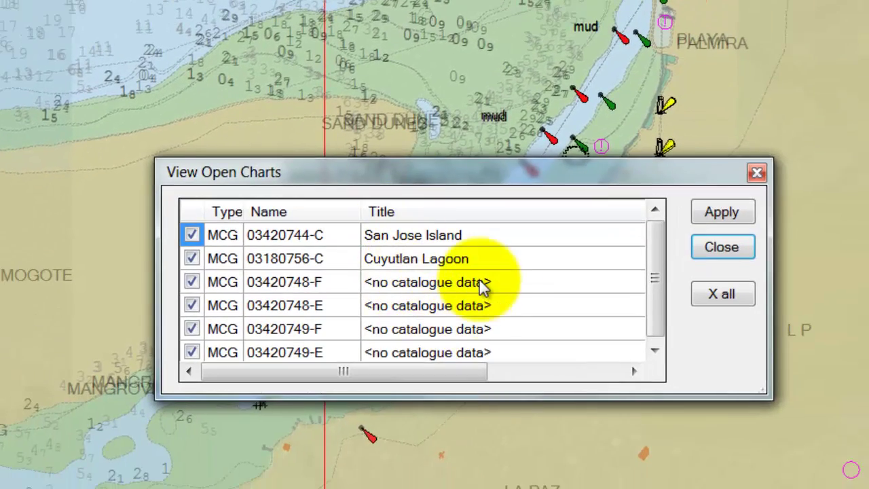
pyautogui.moveTo(599, 174); pyautogui.dragTo(30, 0)
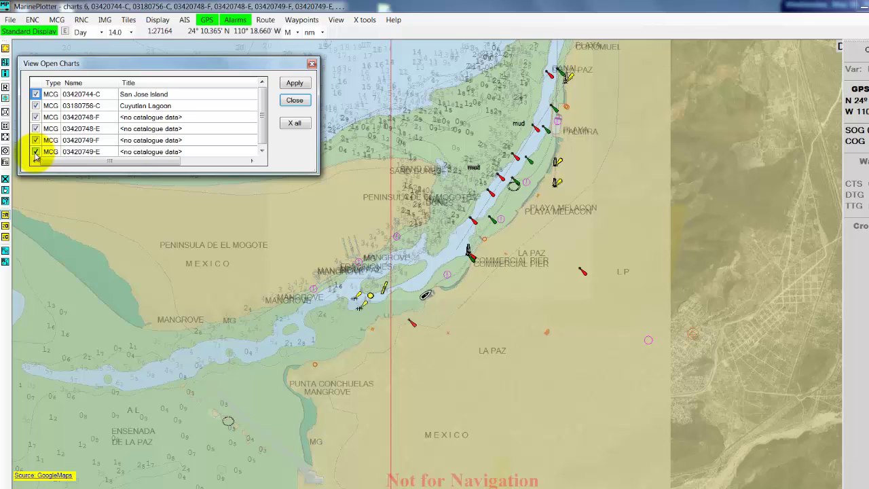
pyautogui.click(36, 153)
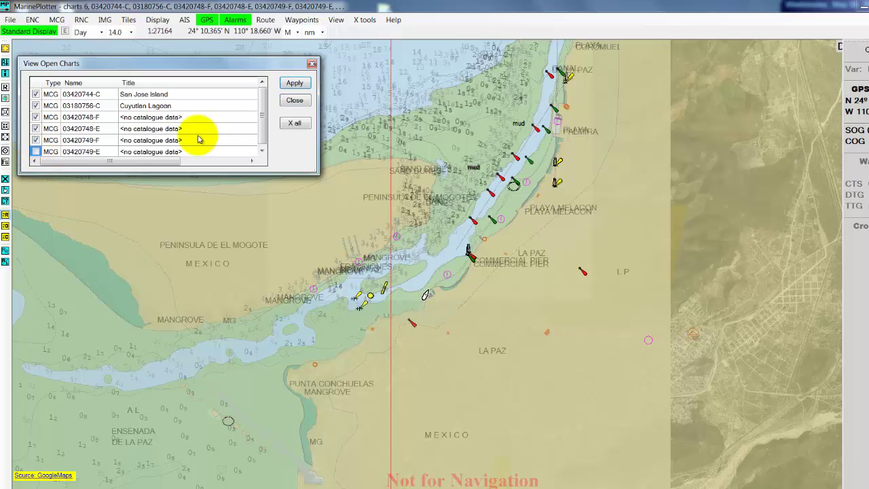
pyautogui.click(293, 84)
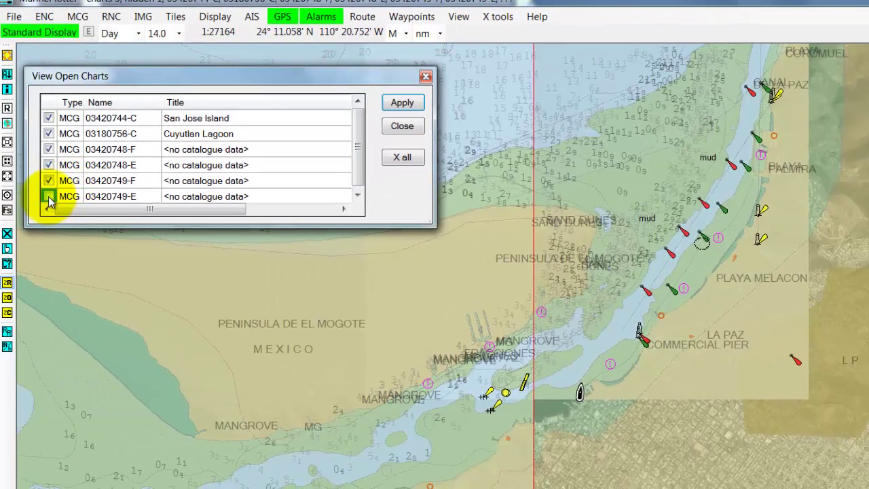
pyautogui.click(48, 196)
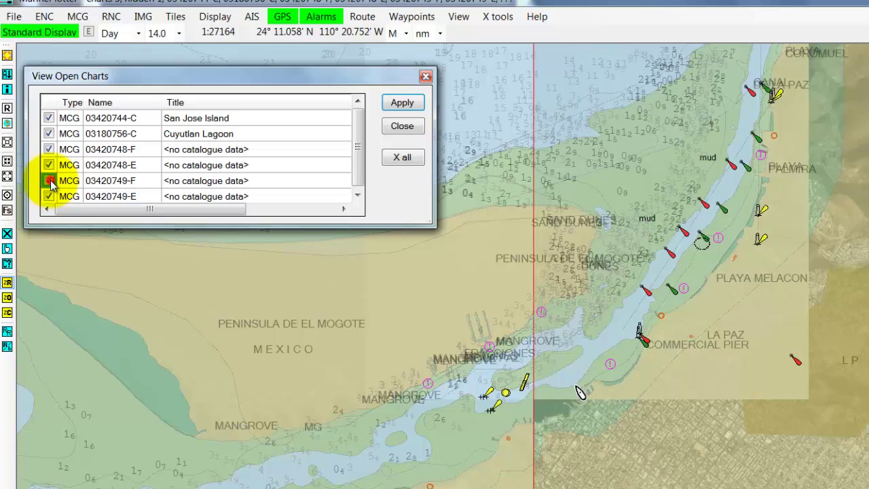
pyautogui.click(50, 181)
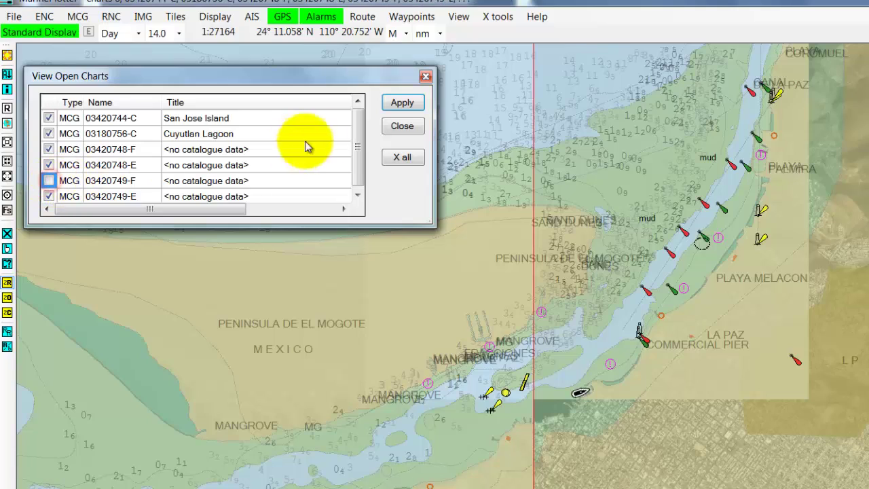
pyautogui.click(411, 103)
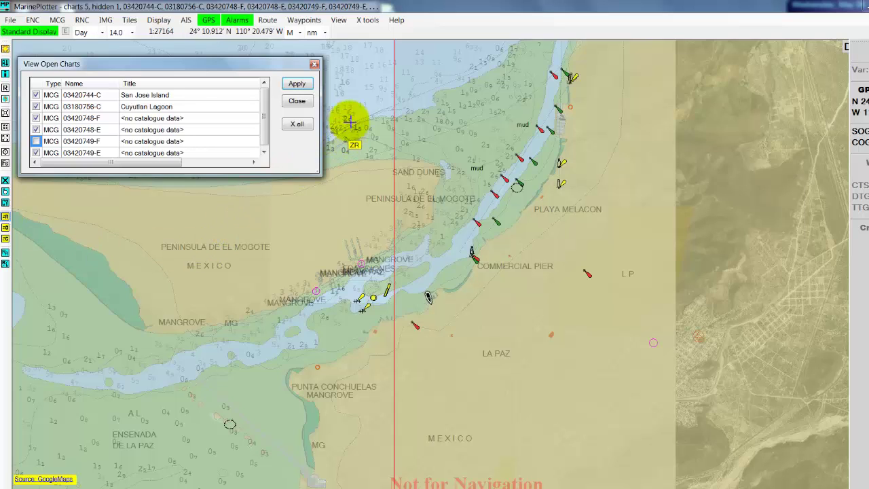
# Step: Zoom in on the channel by Commercial Pier, then show 03420749-F and hide 03420749-E
pyautogui.moveTo(346, 100)
pyautogui.mouseDown()
pyautogui.moveTo(398, 188)
pyautogui.moveTo(524, 301)
pyautogui.moveTo(641, 339)
pyautogui.moveTo(632, 337)
pyautogui.mouseUp()
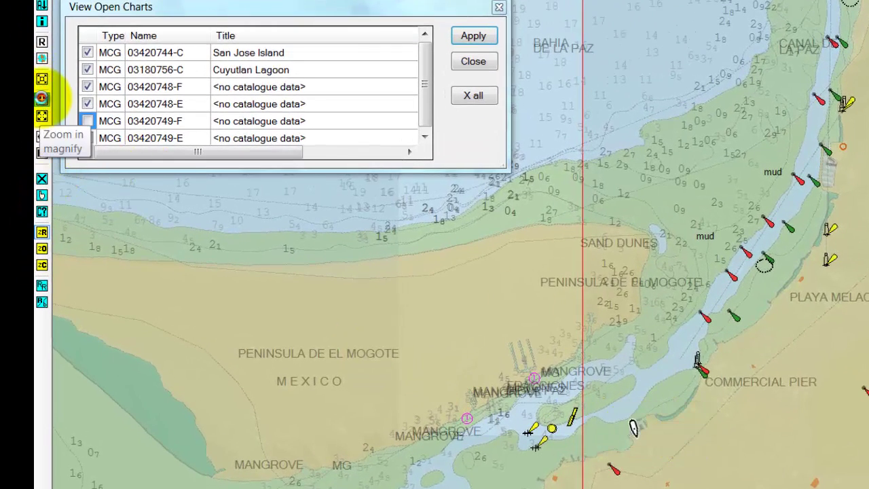
pyautogui.click(41, 98)
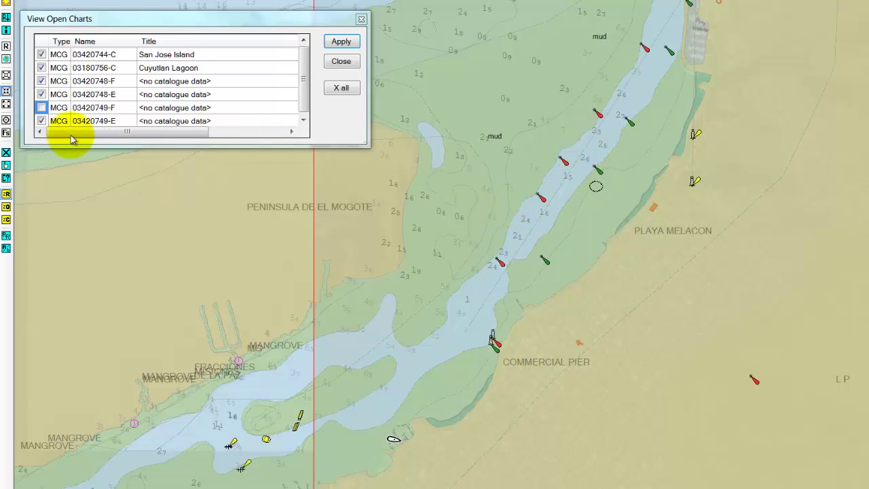
pyautogui.click(42, 109)
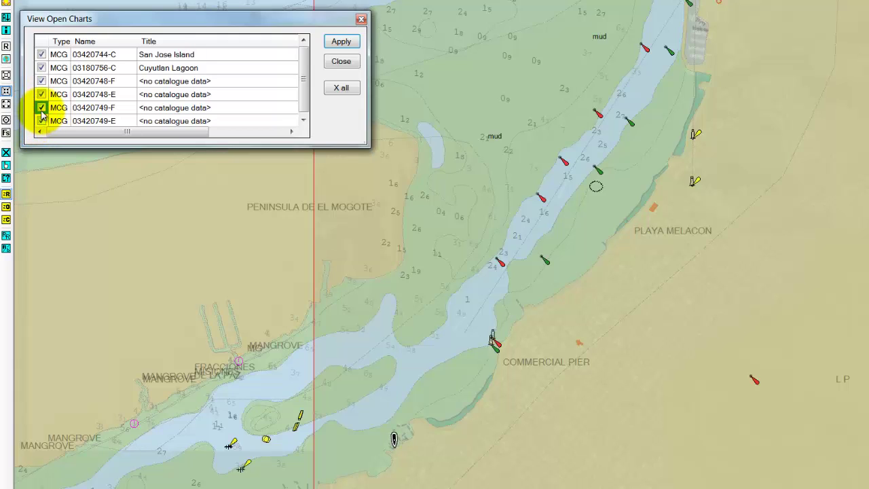
pyautogui.click(41, 121)
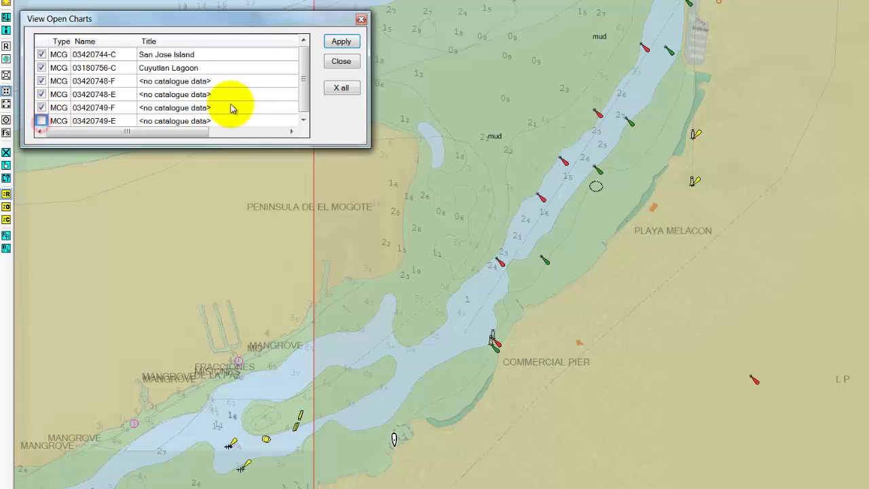
# Step: Apply the pending visibility change, then hide chart 03420748-F and redraw the map
pyautogui.click(339, 44)
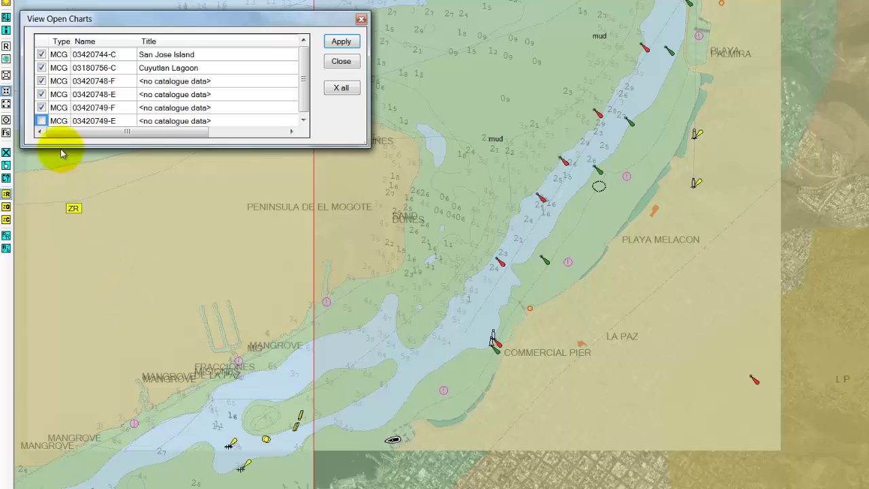
pyautogui.click(42, 81)
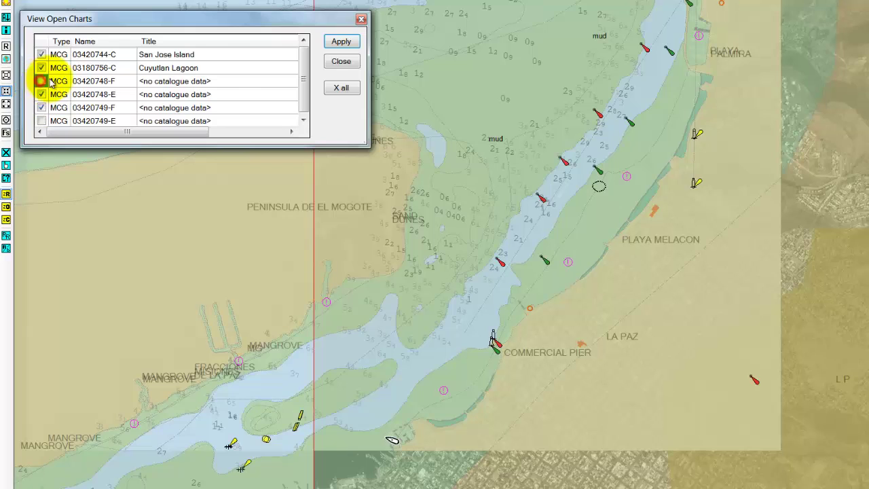
pyautogui.click(342, 42)
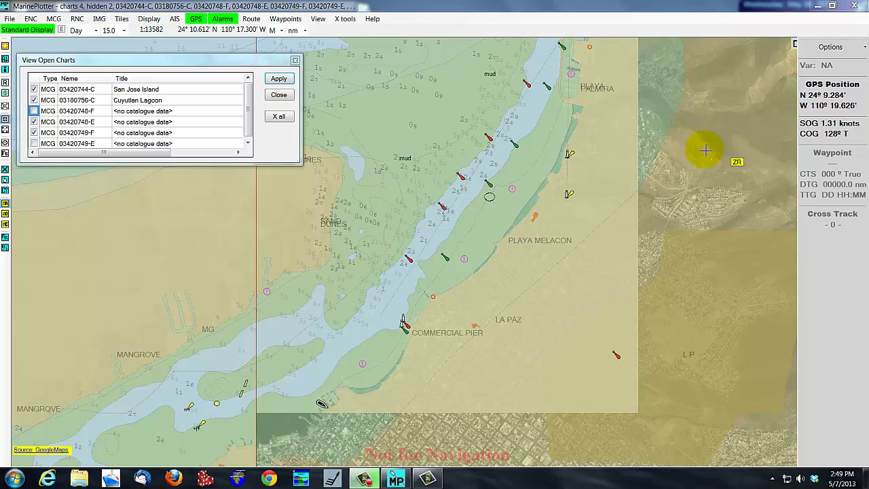
# Step: Hide the San Jose Island chart and apply so the satellite imagery shows through
pyautogui.click(552, 293)
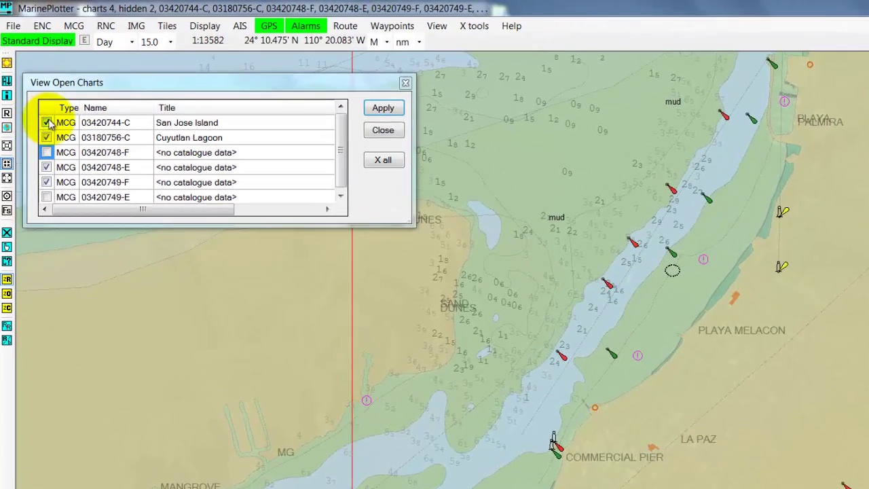
pyautogui.click(46, 123)
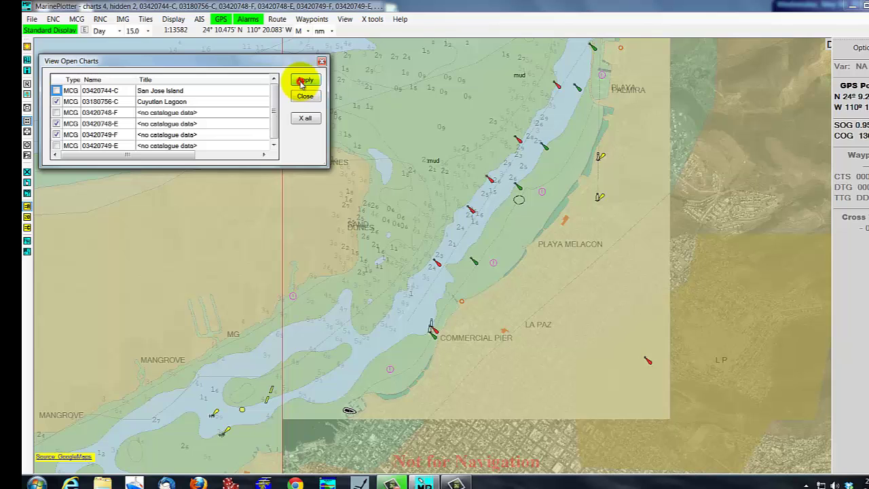
pyautogui.click(303, 81)
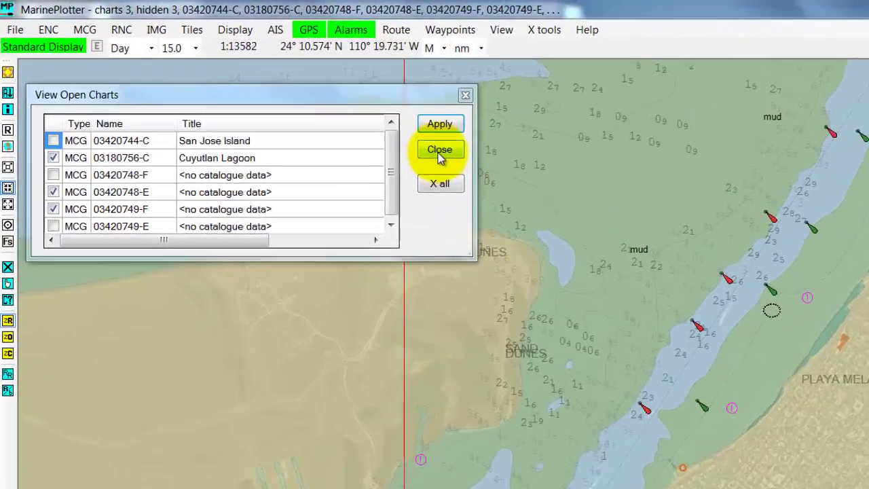
# Step: Close the open charts list and bring up the MCG Chart Data Display Filter
pyautogui.click(279, 95)
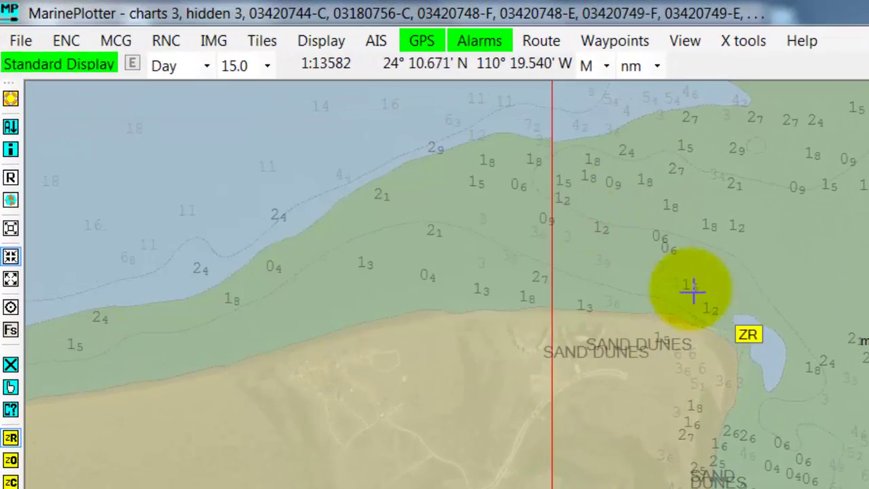
pyautogui.click(117, 42)
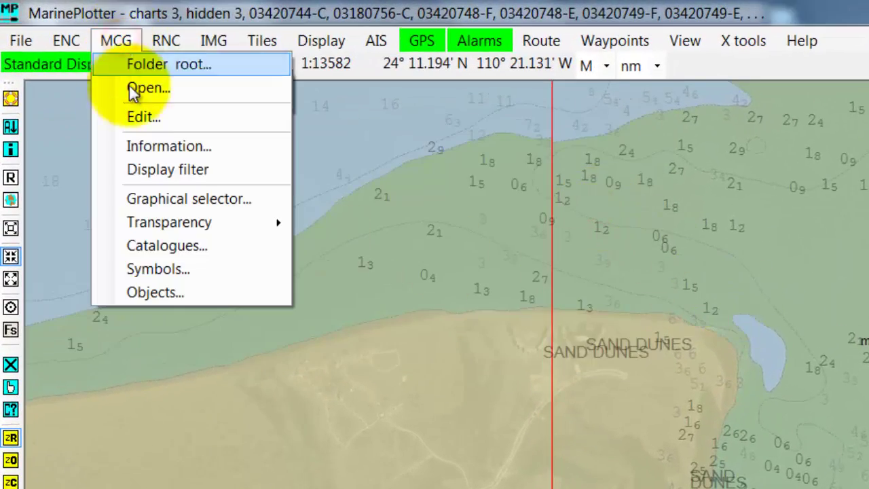
pyautogui.click(159, 169)
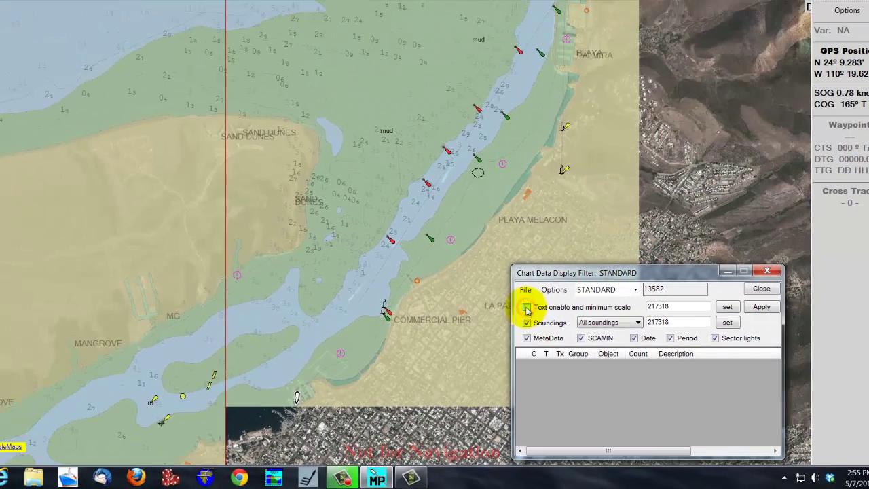
pyautogui.click(188, 127)
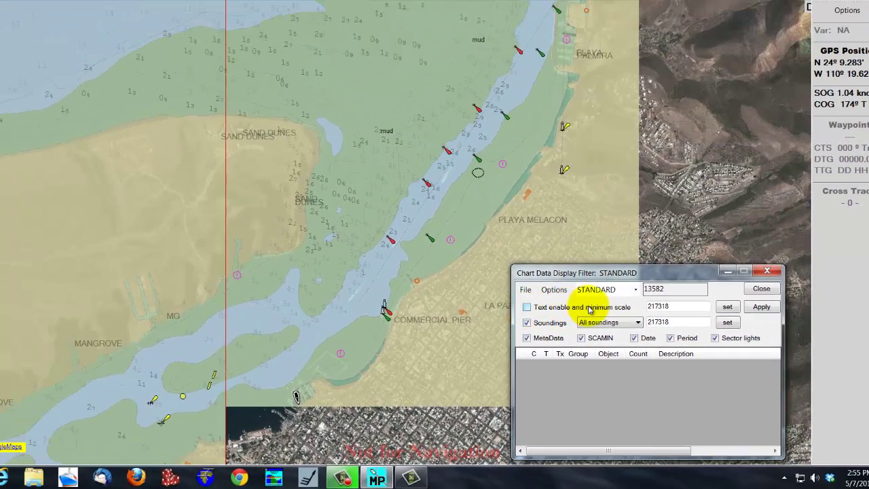
pyautogui.click(762, 308)
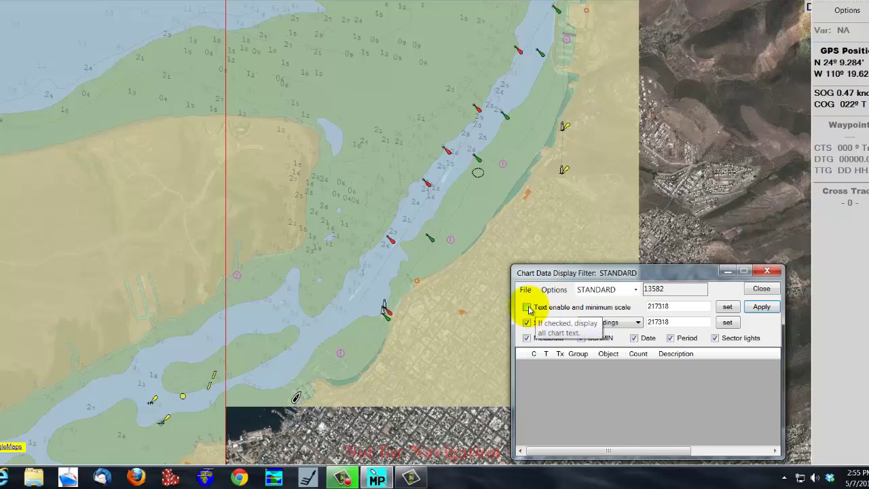
pyautogui.click(528, 308)
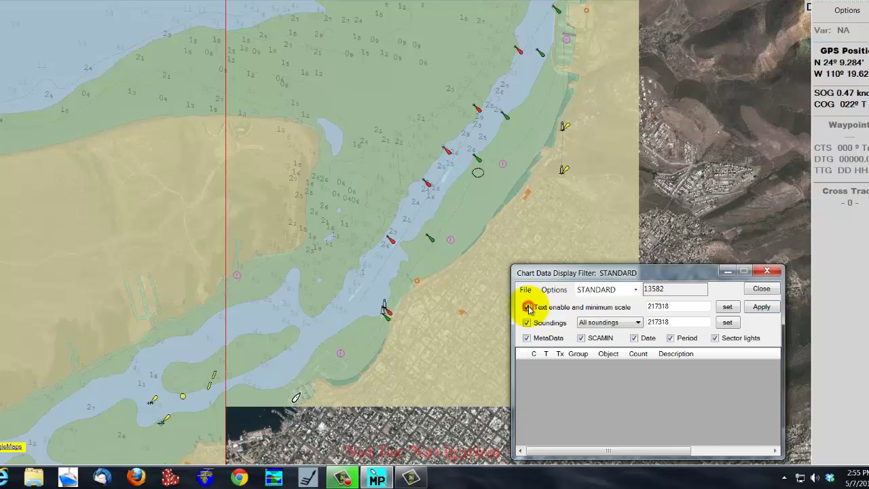
pyautogui.click(761, 308)
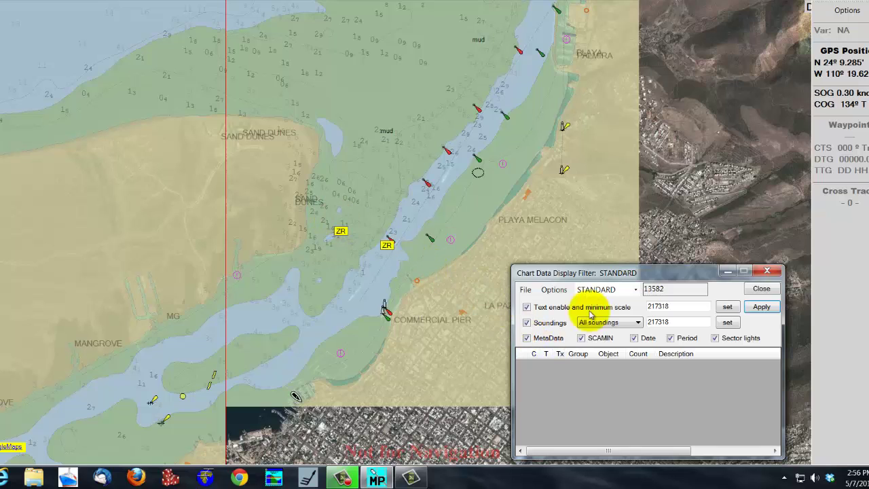
pyautogui.click(527, 322)
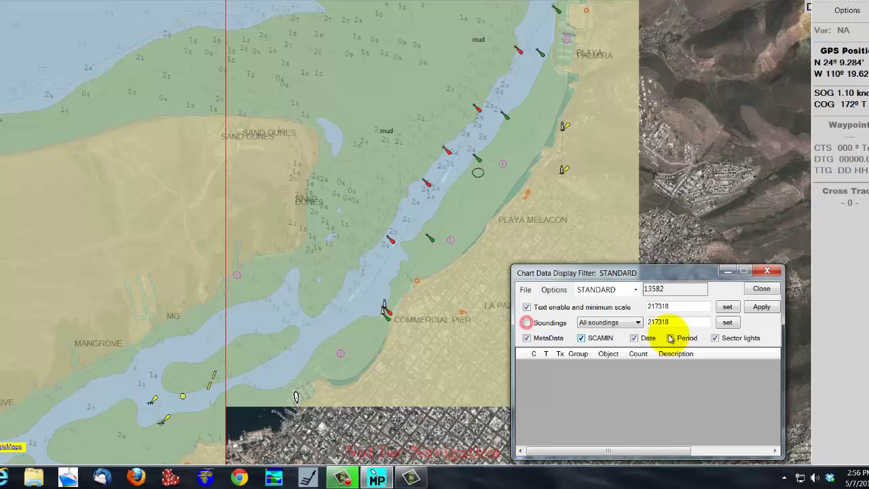
pyautogui.click(761, 308)
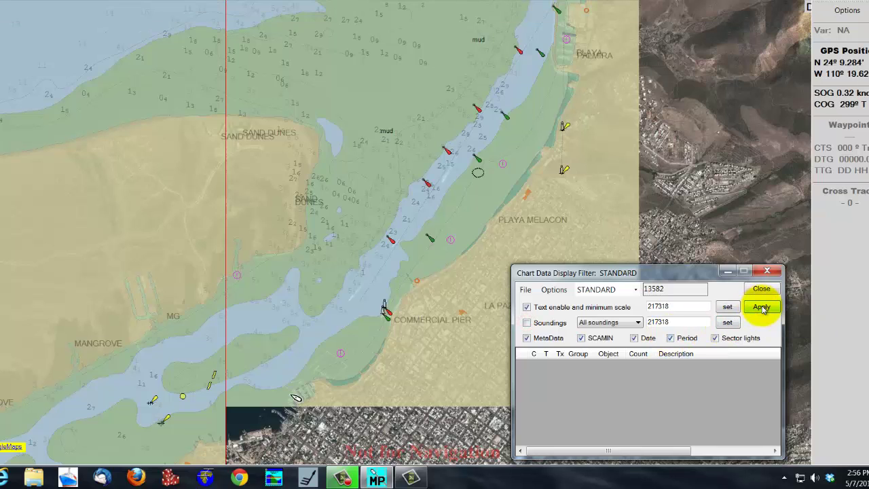
pyautogui.click(537, 324)
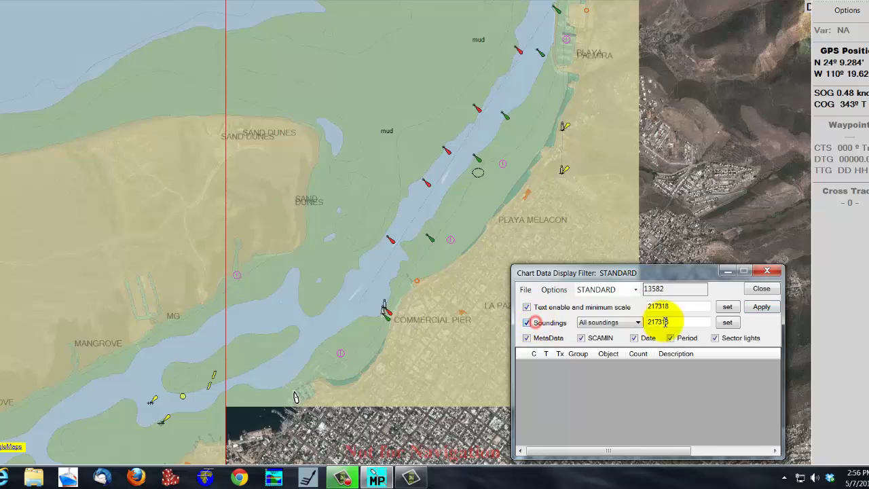
pyautogui.click(765, 308)
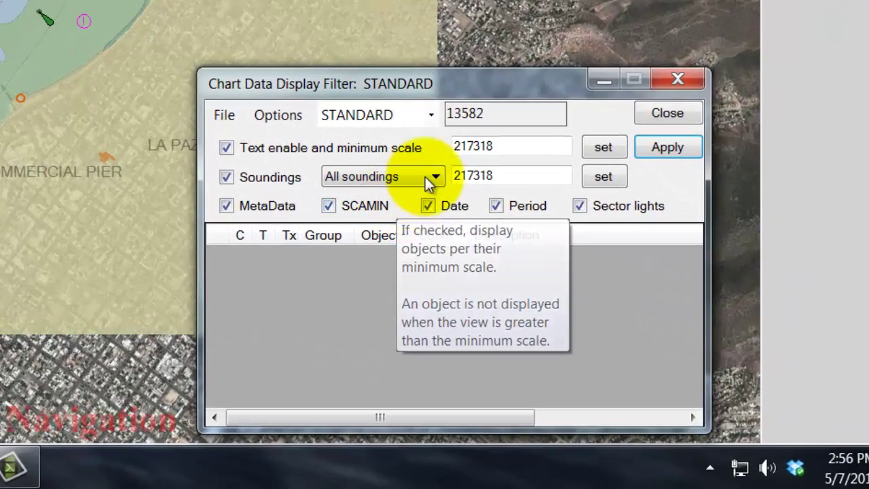
pyautogui.click(421, 176)
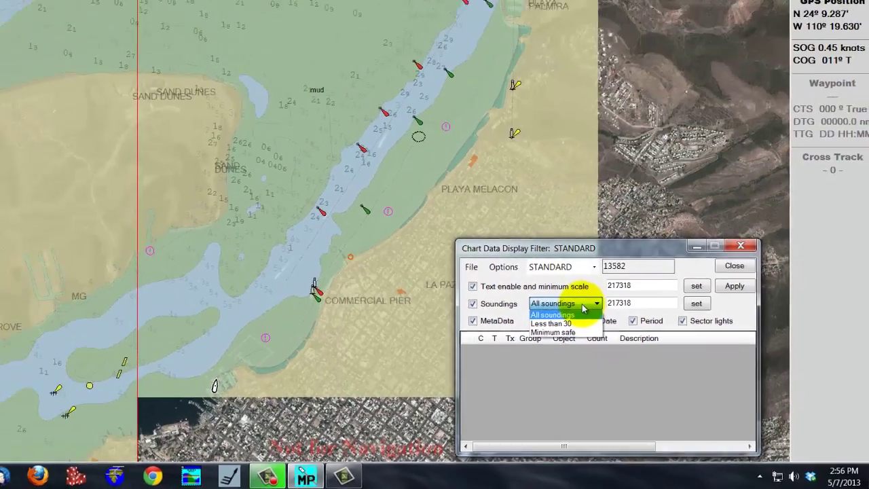
pyautogui.click(410, 178)
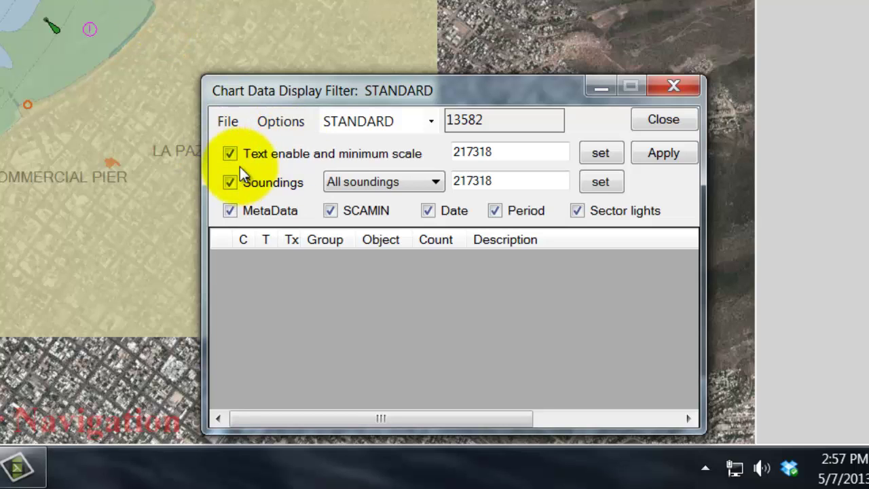
# Step: Set the text minimum scale to 13582, then zoom out and back in to test label hiding
pyautogui.click(609, 155)
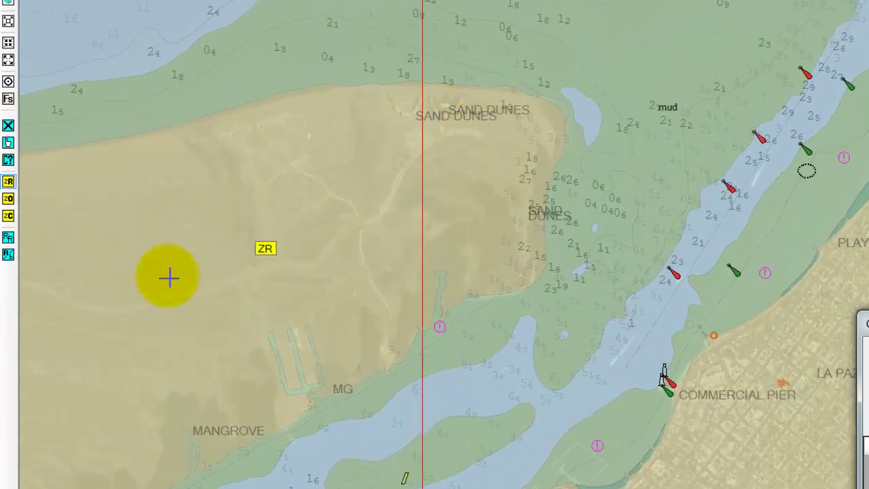
pyautogui.click(8, 61)
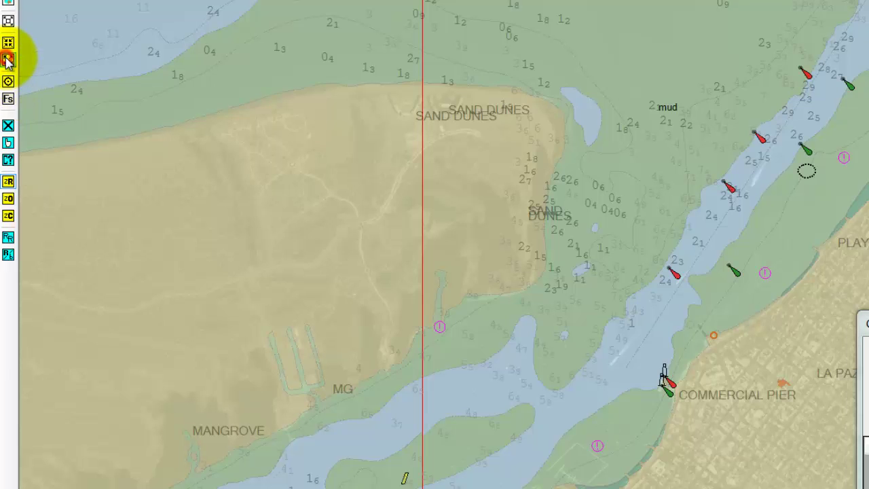
pyautogui.click(8, 61)
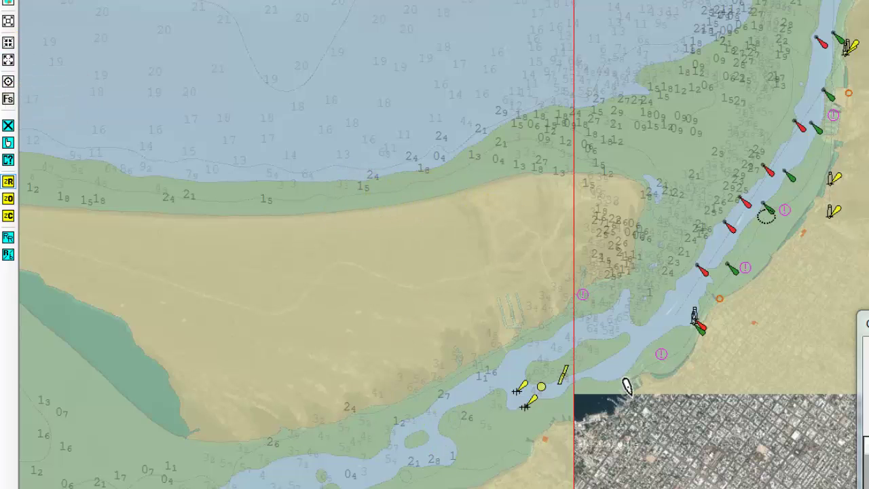
pyautogui.click(7, 43)
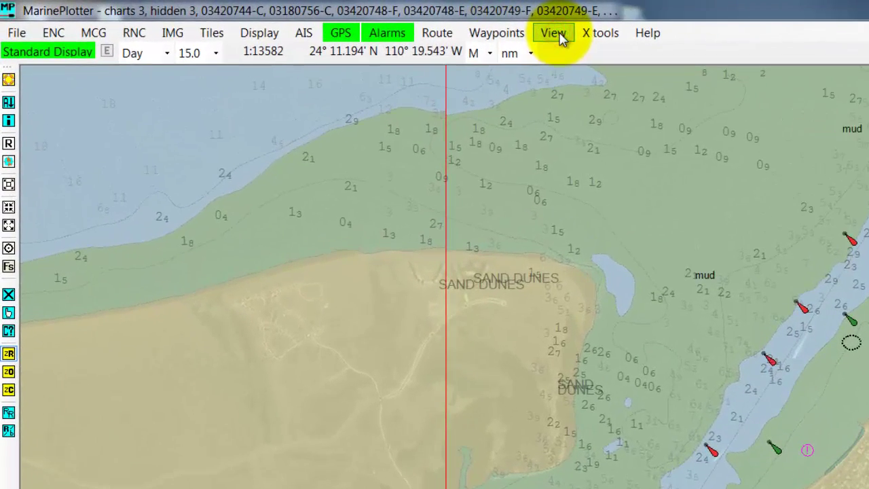
# Step: Review the open charts list, with three of six charts drawn, then go to the File menu
pyautogui.click(322, 23)
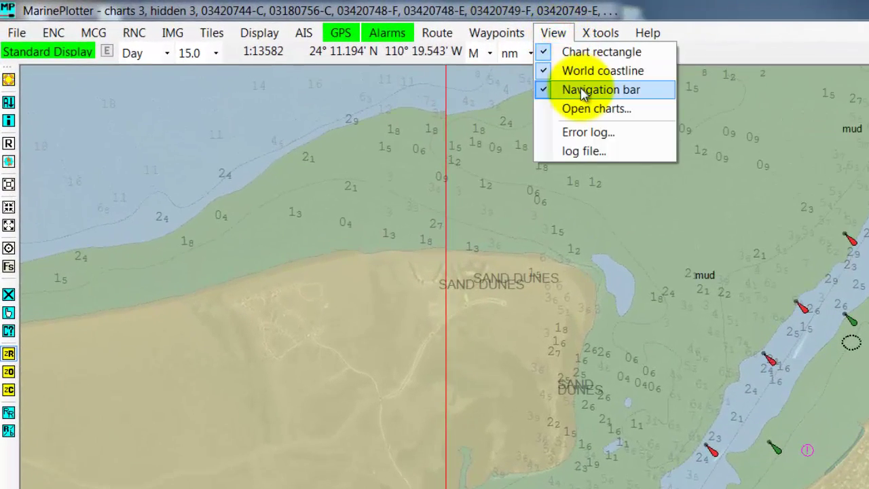
pyautogui.click(585, 109)
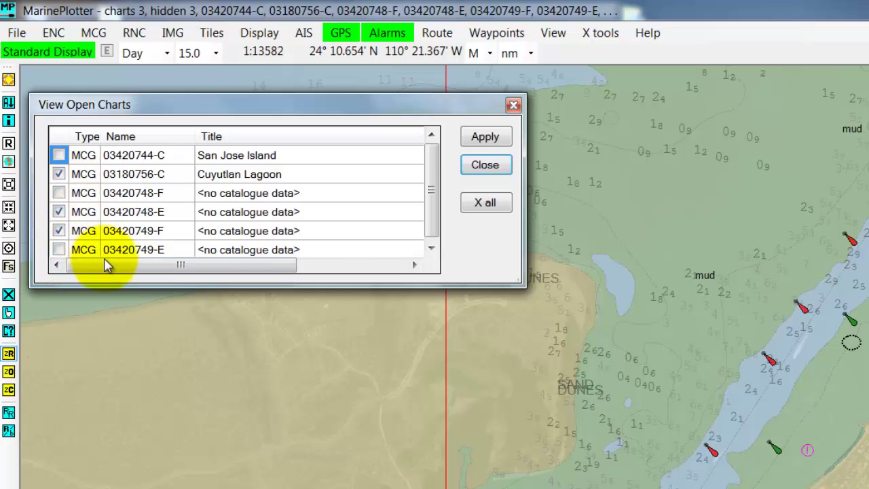
pyautogui.click(502, 172)
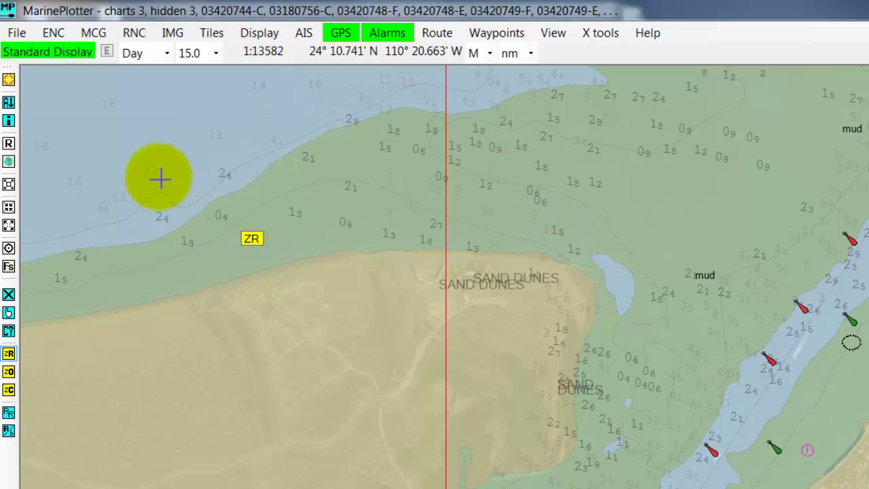
pyautogui.click(17, 37)
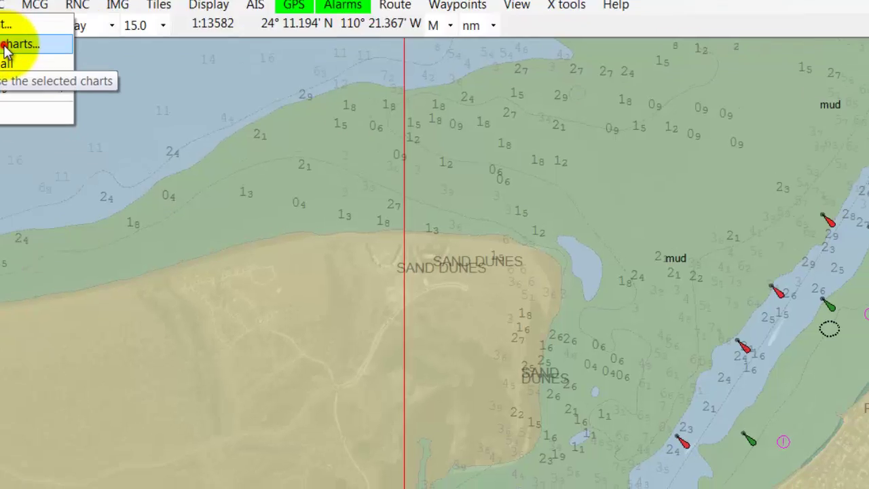
# Step: Cancel the Close charts dialog, then close all charts, leaving only La Paz satellite imagery
pyautogui.click(64, 72)
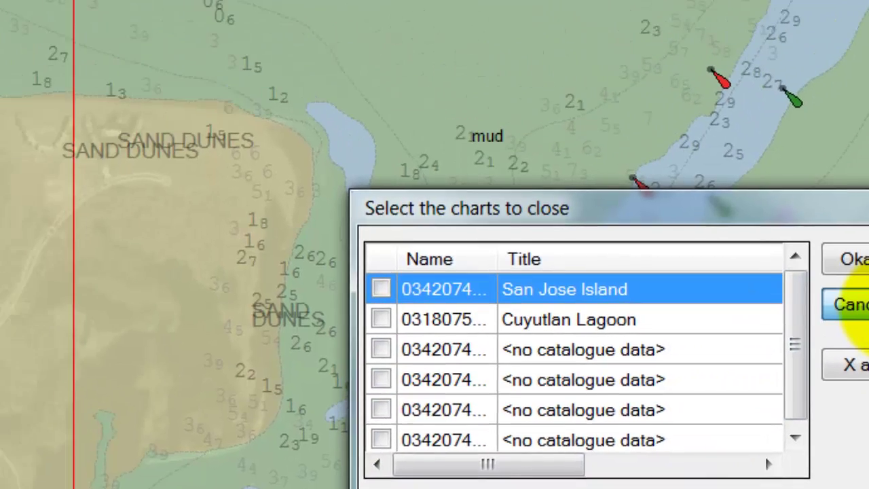
pyautogui.click(673, 202)
pyautogui.click(16, 48)
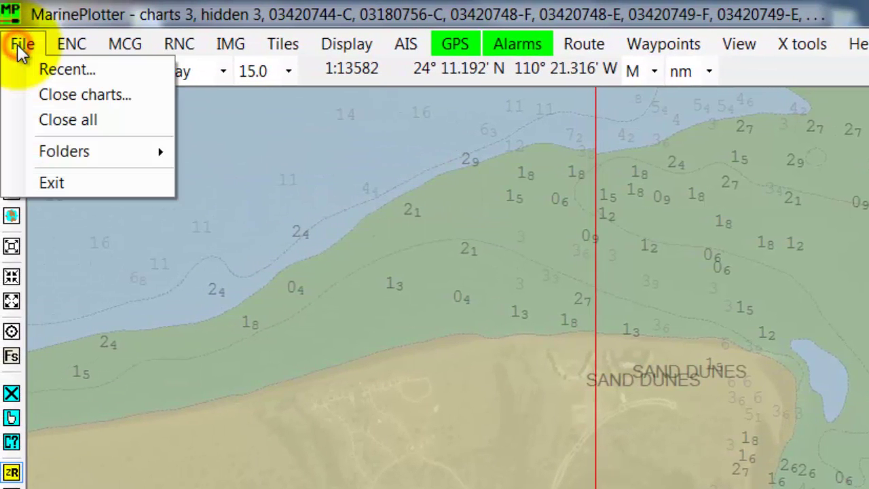
pyautogui.click(65, 121)
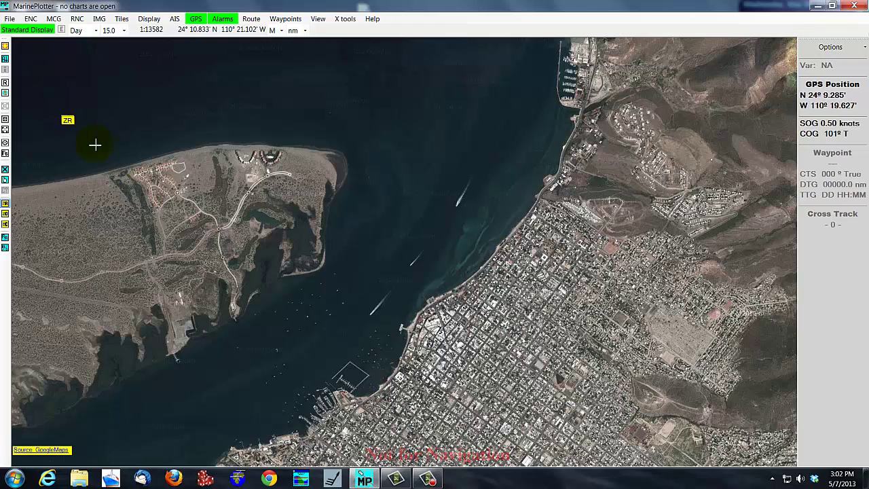
pyautogui.moveTo(95, 145)
pyautogui.mouseDown()
pyautogui.moveTo(601, 194)
pyautogui.moveTo(573, 182)
pyautogui.moveTo(469, 216)
pyautogui.mouseUp()
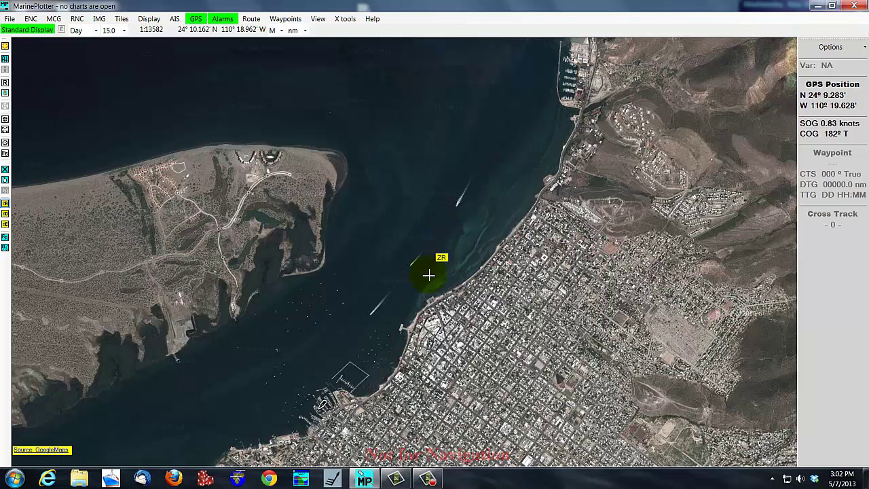
pyautogui.moveTo(428, 274); pyautogui.dragTo(358, 335)
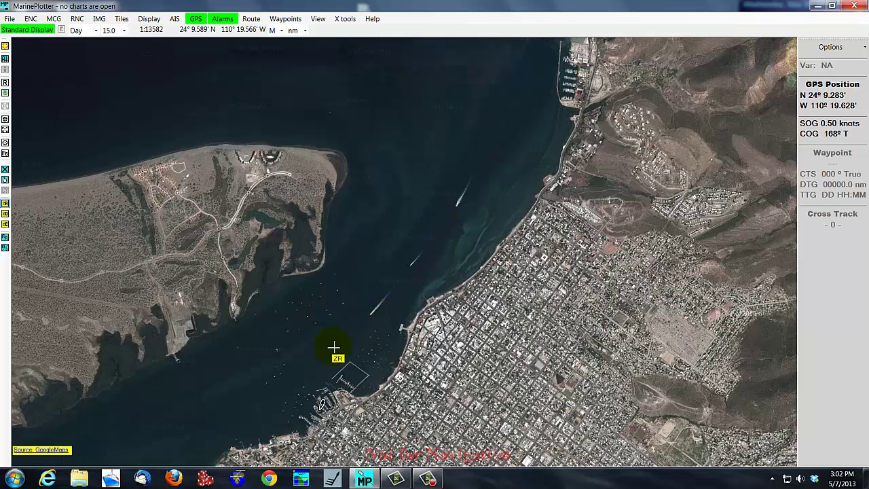